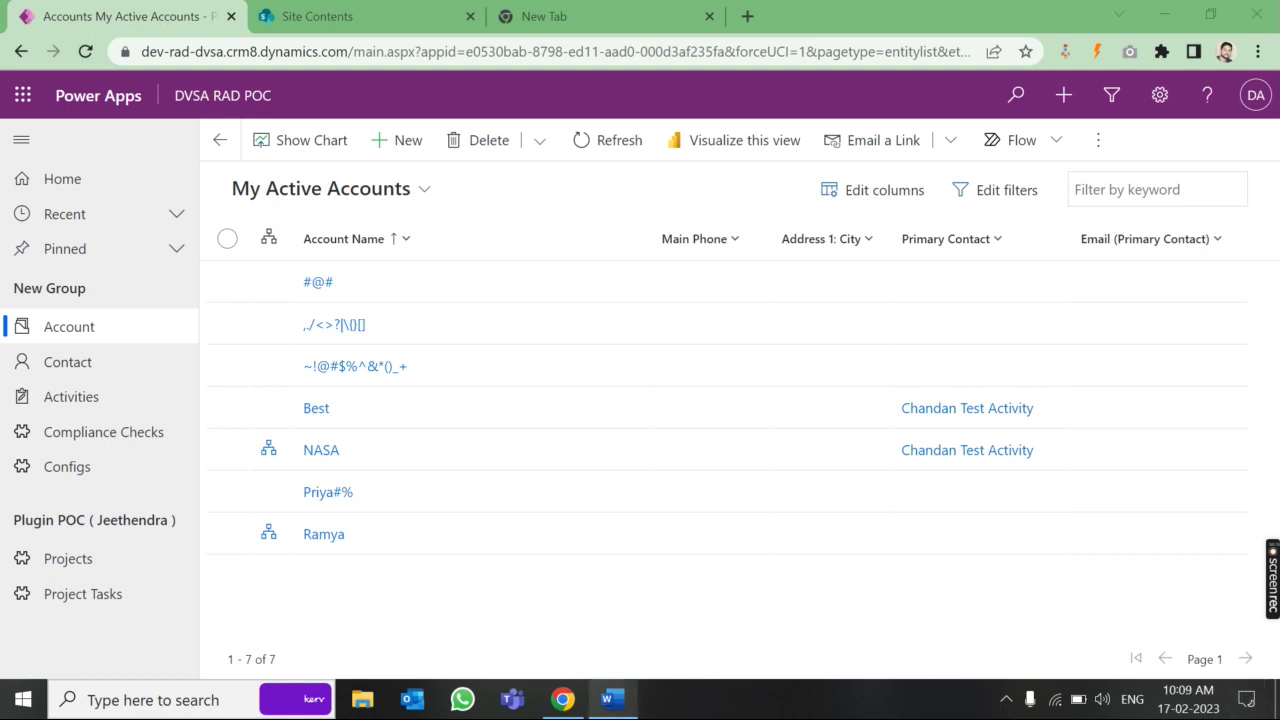
Open SharePoint from the Microsoft 365 app launcher in a new tab.
click(22, 100)
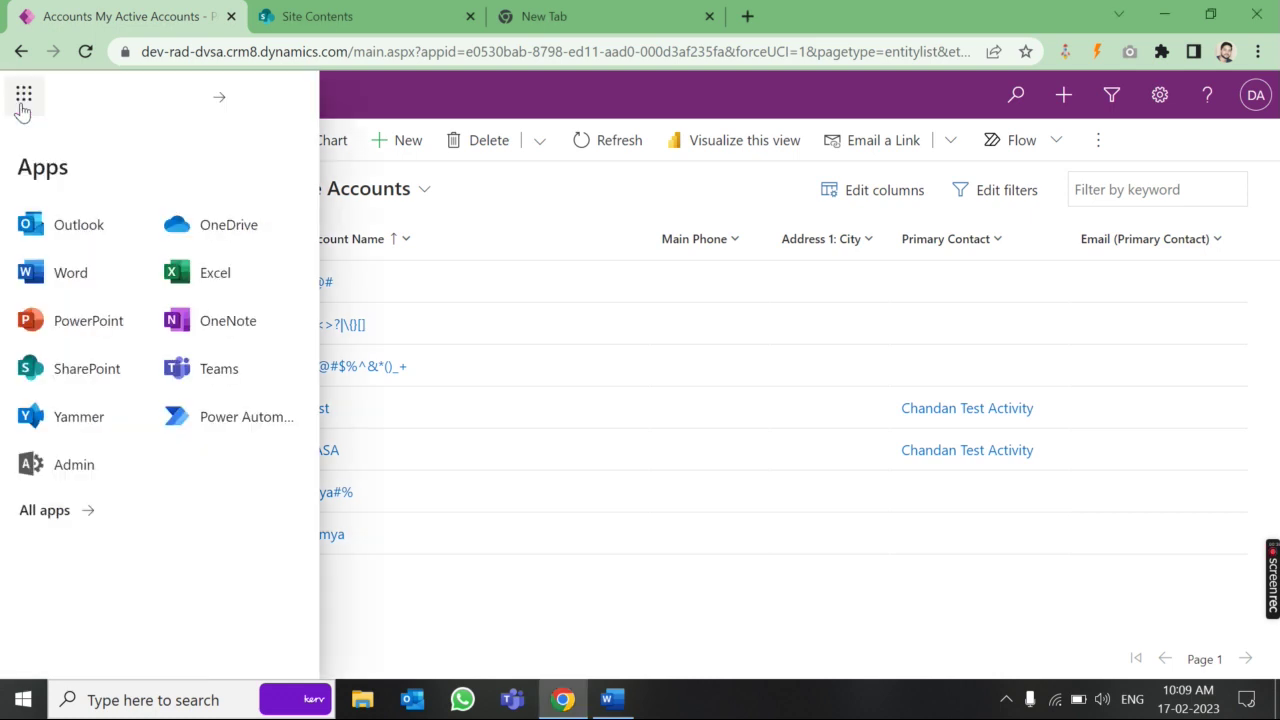
click(139, 369)
click(189, 422)
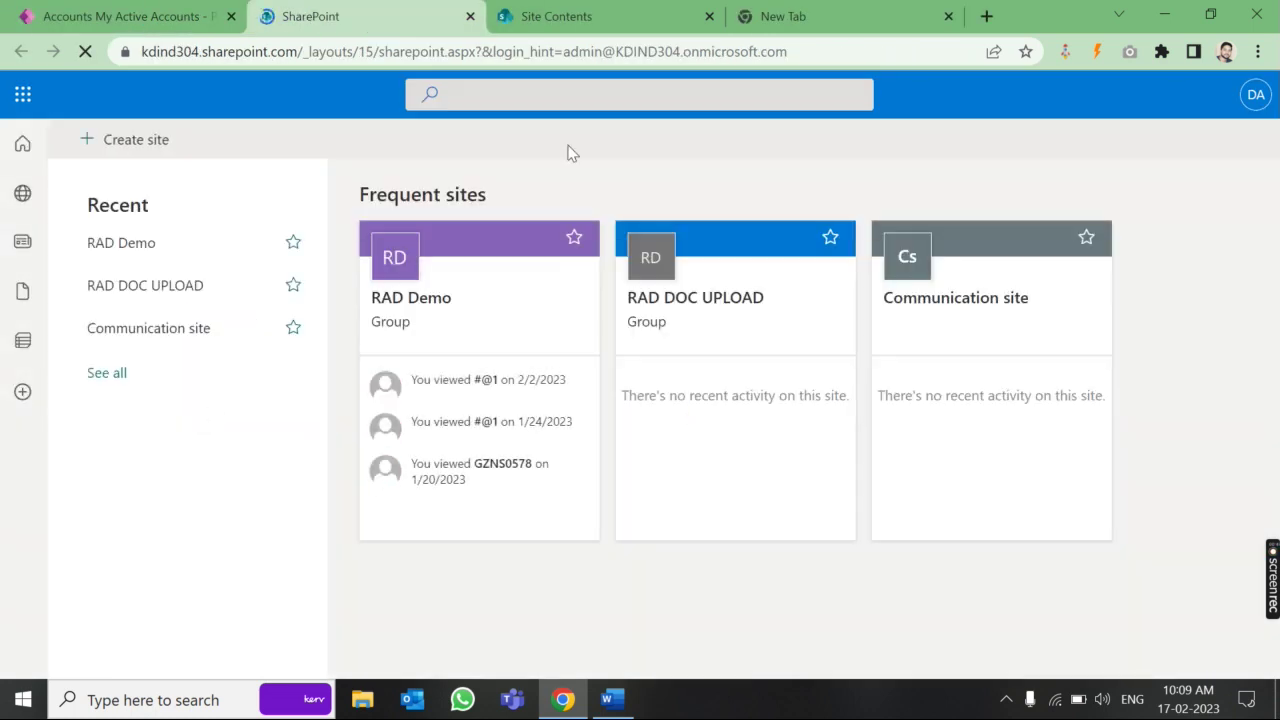
Close the Site Contents and blank tabs and begin creating a new SharePoint site.
click(709, 20)
click(709, 20)
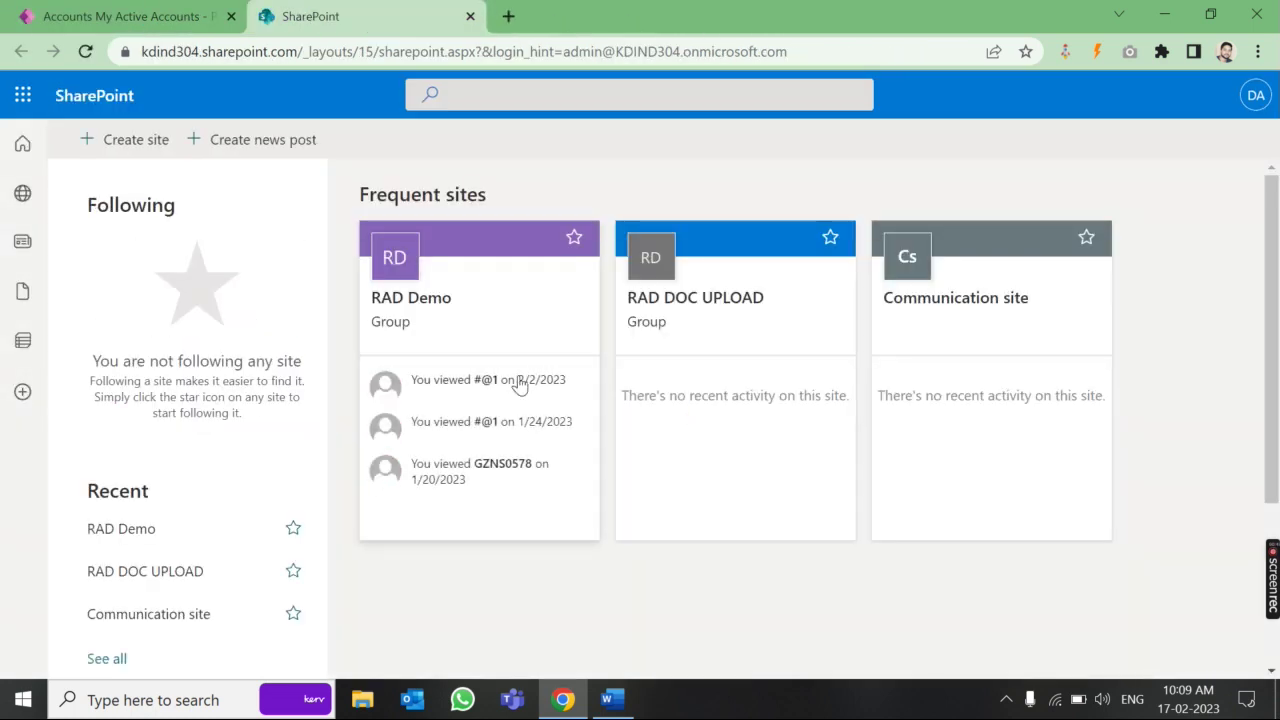
click(121, 145)
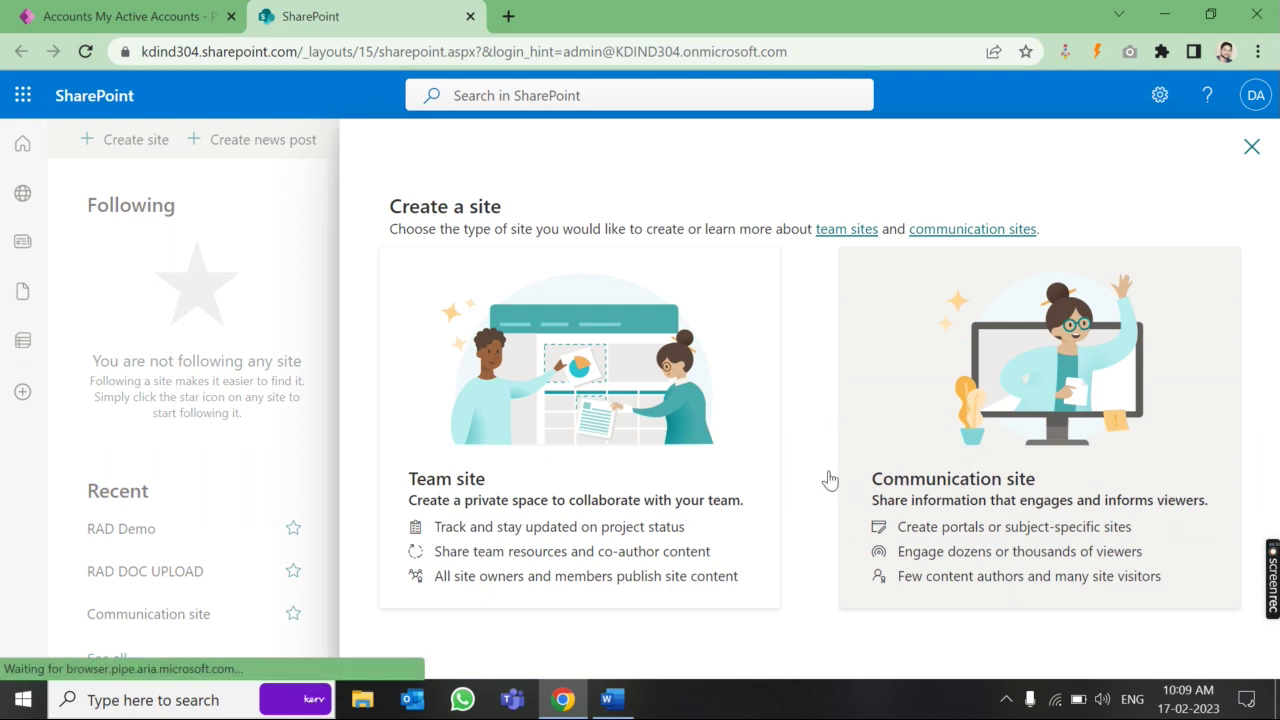
Create a private team site named Test2 without adding any members.
click(612, 404)
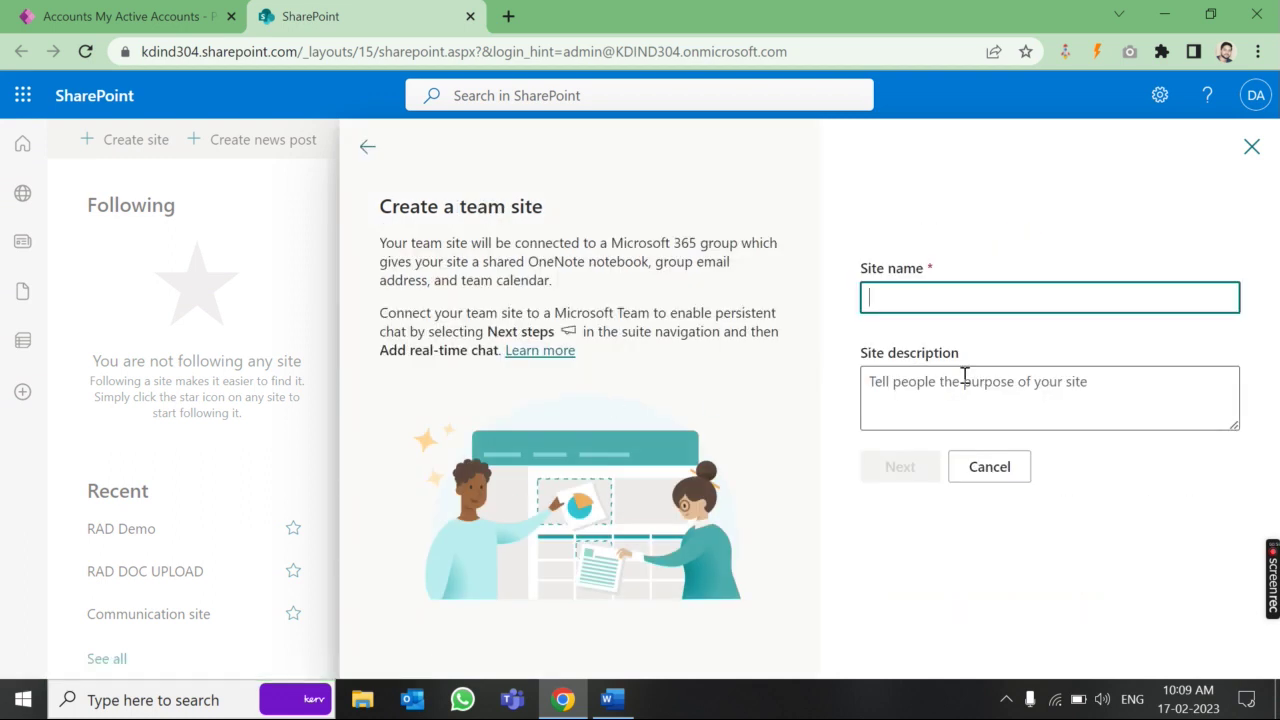
text(Test)
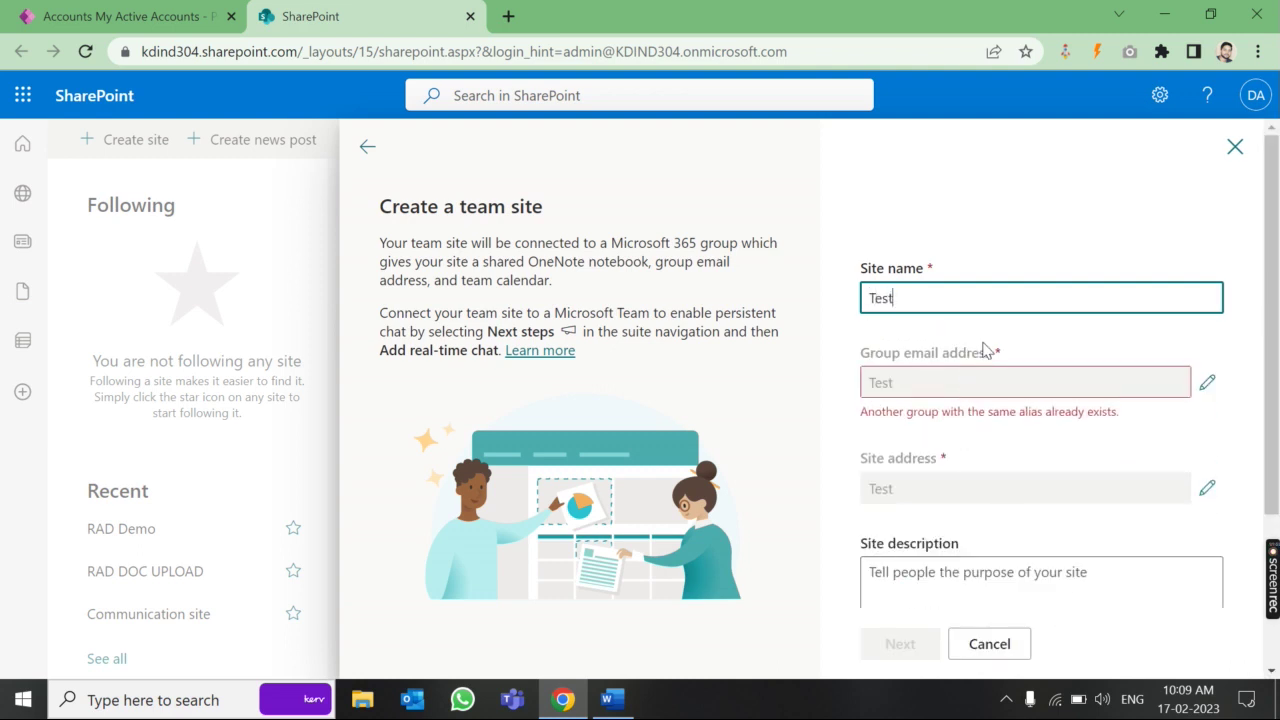
text(2)
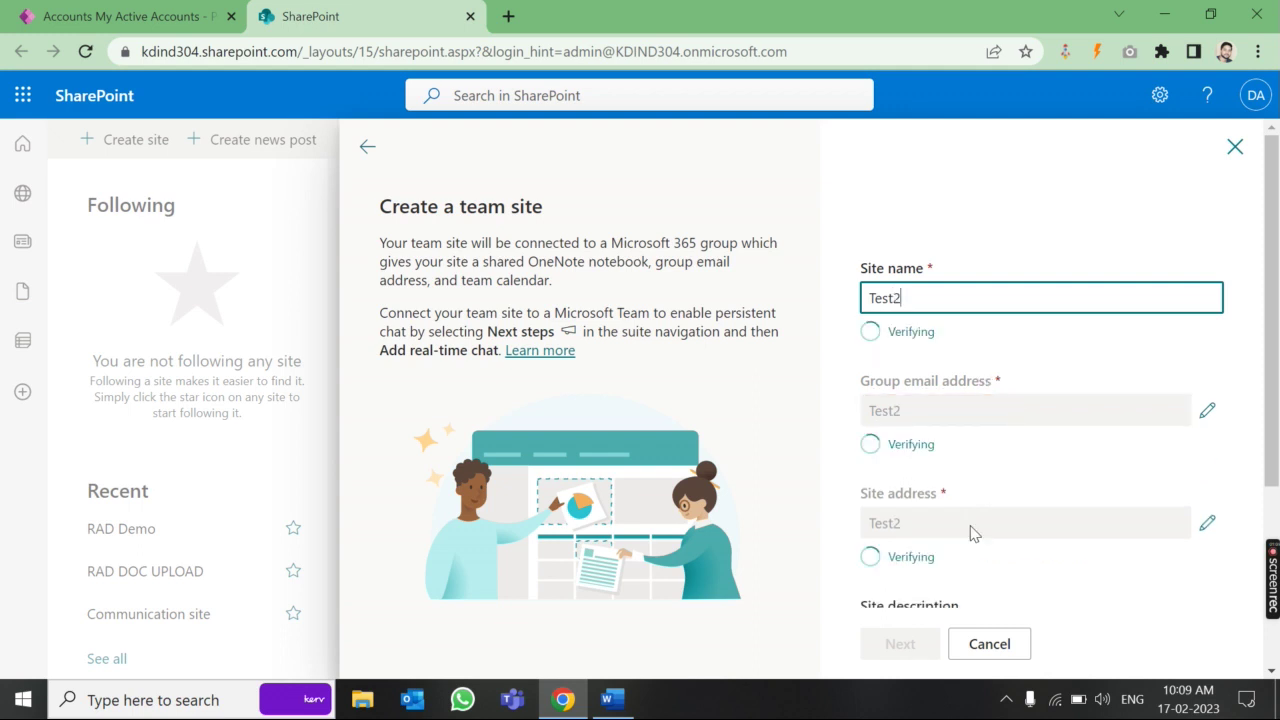
scroll(900, 491, down, 2)
click(900, 644)
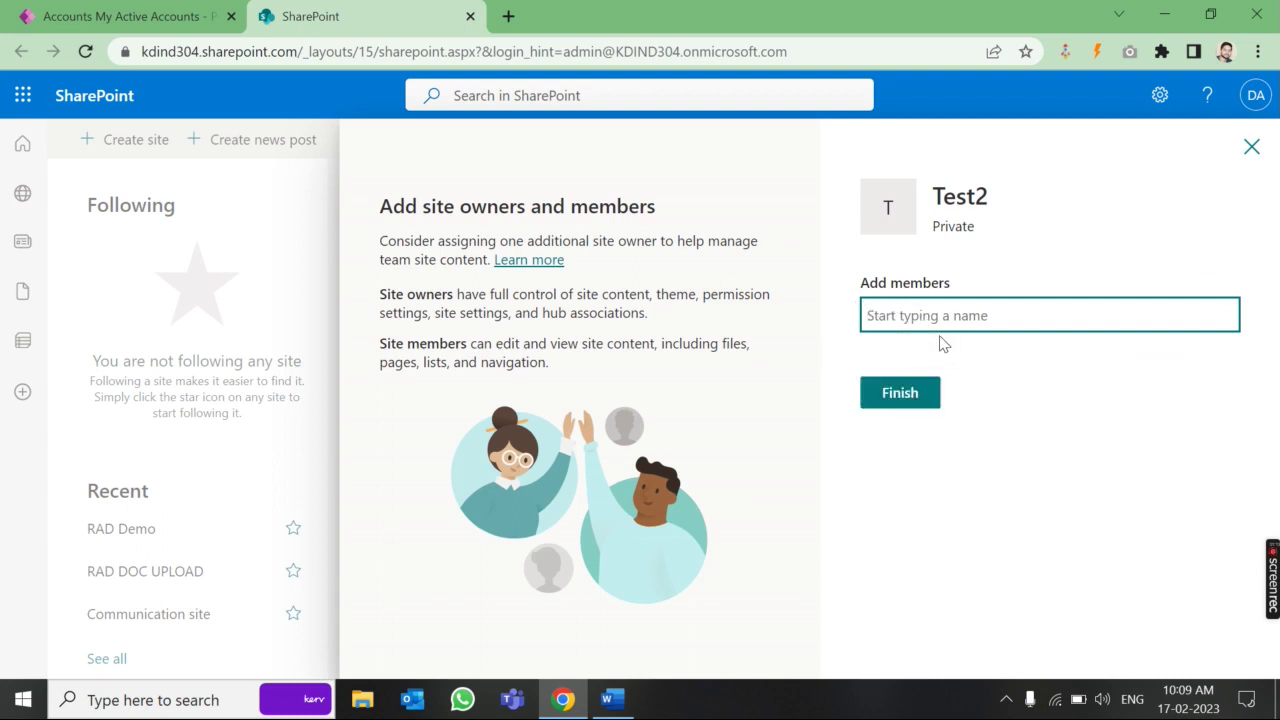
click(900, 393)
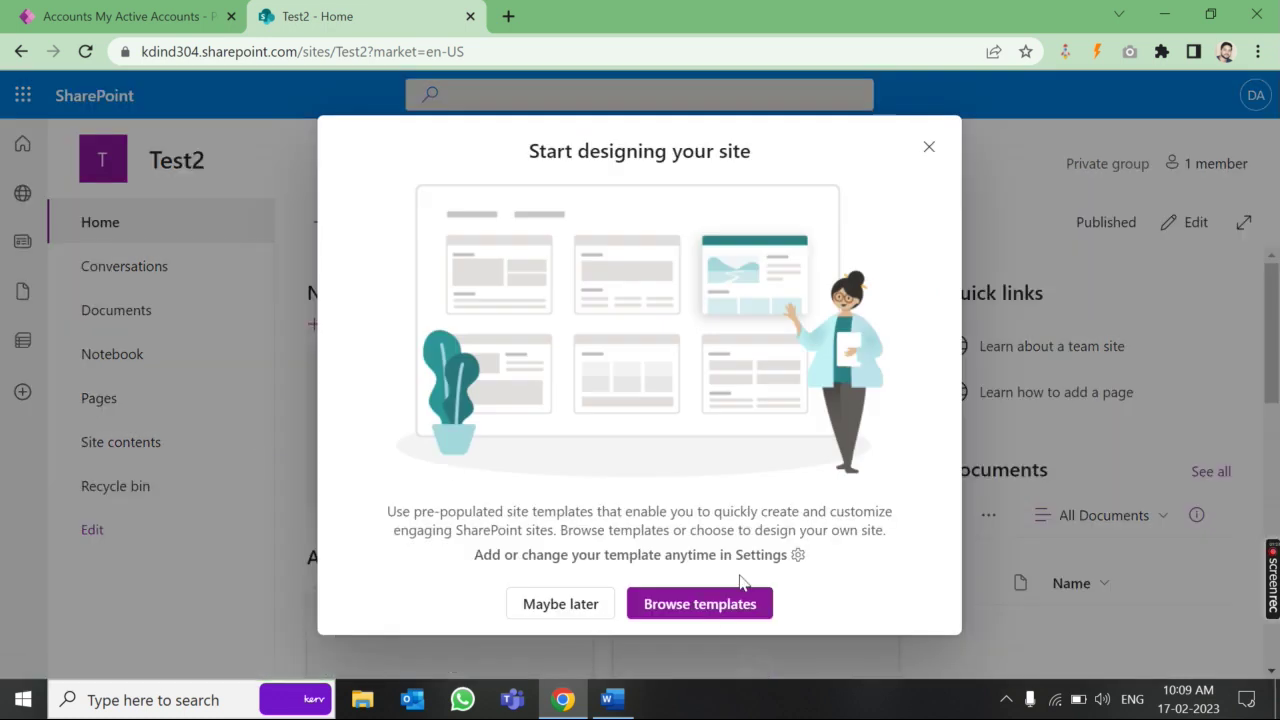
Dismiss the design prompt and copy the Test2 site URL from the address bar.
click(523, 604)
click(400, 53)
click(400, 53)
drag(413, 53, 95, 62)
key(ctrl+c)
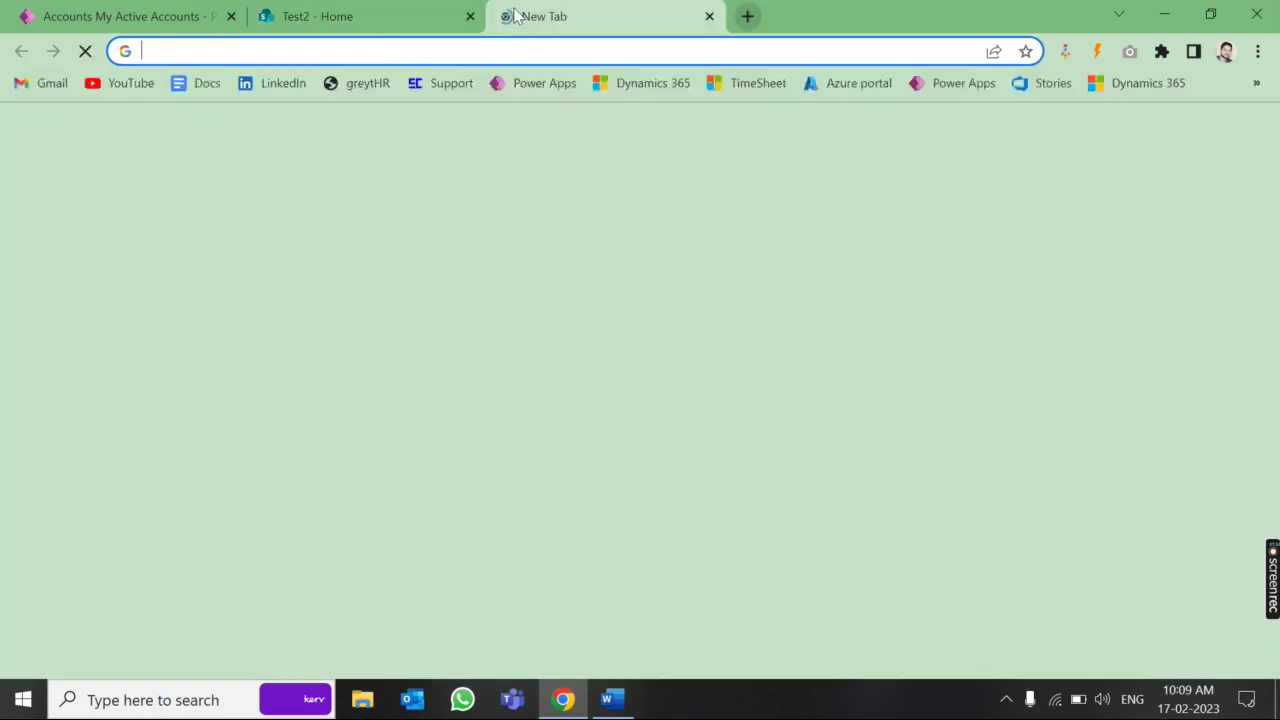
Paste the Test2 address into a new tab, then return to the Dynamics 365 Accounts tab.
click(510, 16)
key(ctrl+v)
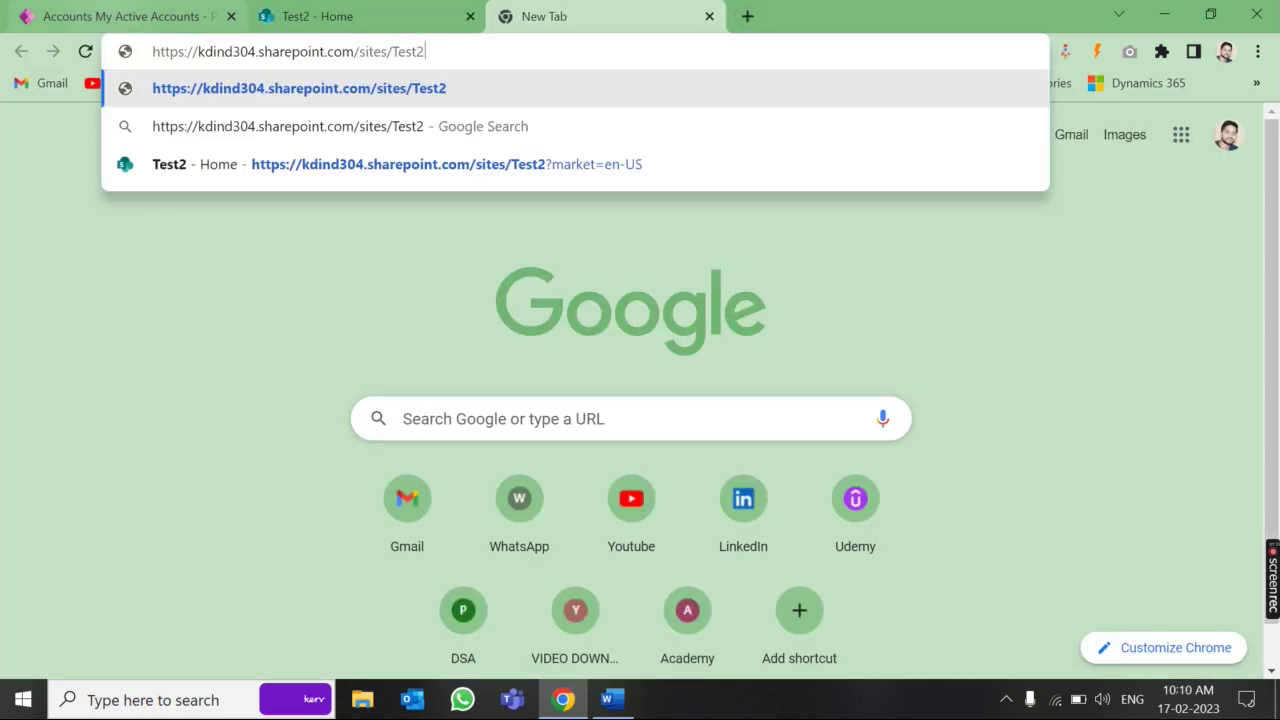
click(120, 16)
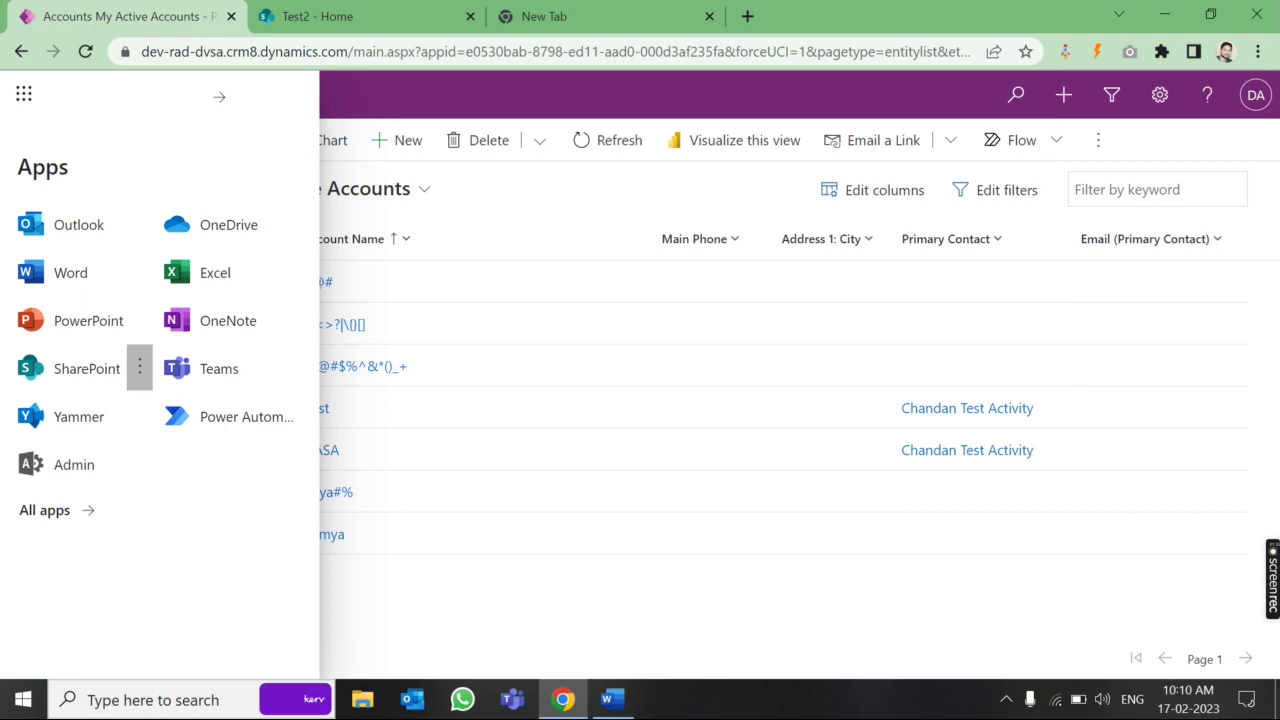
Close the Apps panel and go to Advanced Settings > System > Document Management.
click(656, 84)
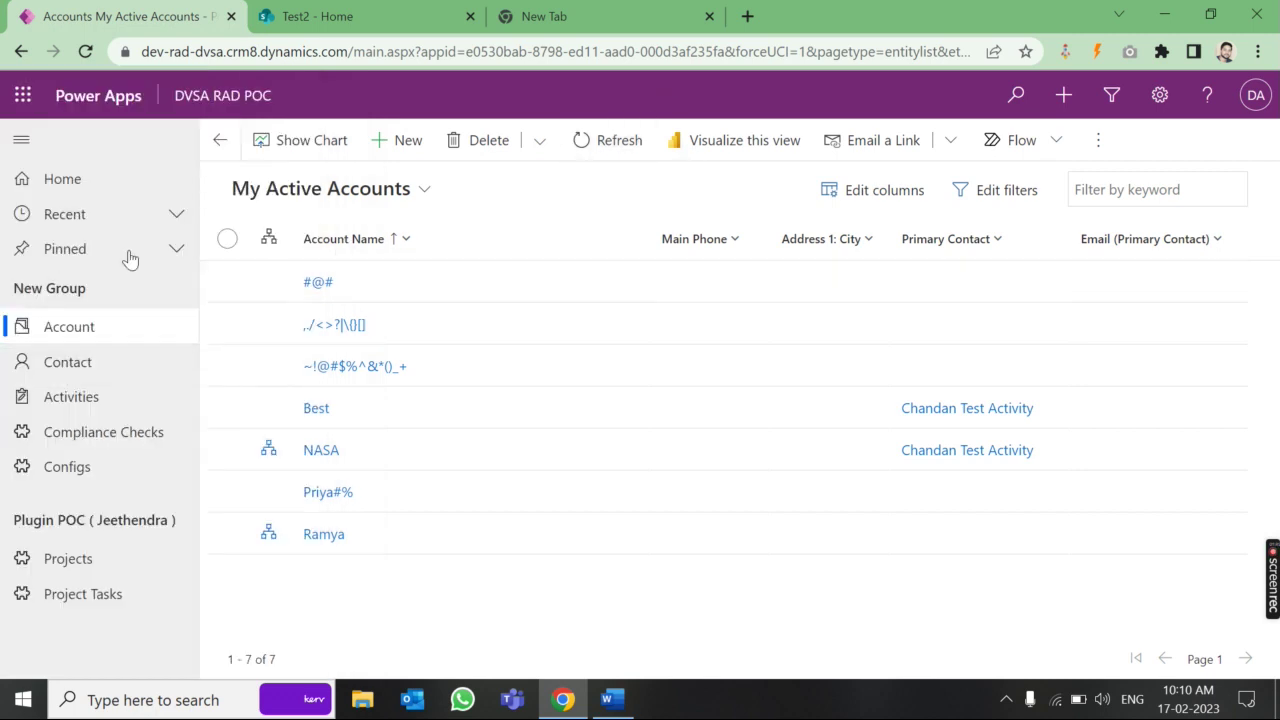
click(1160, 95)
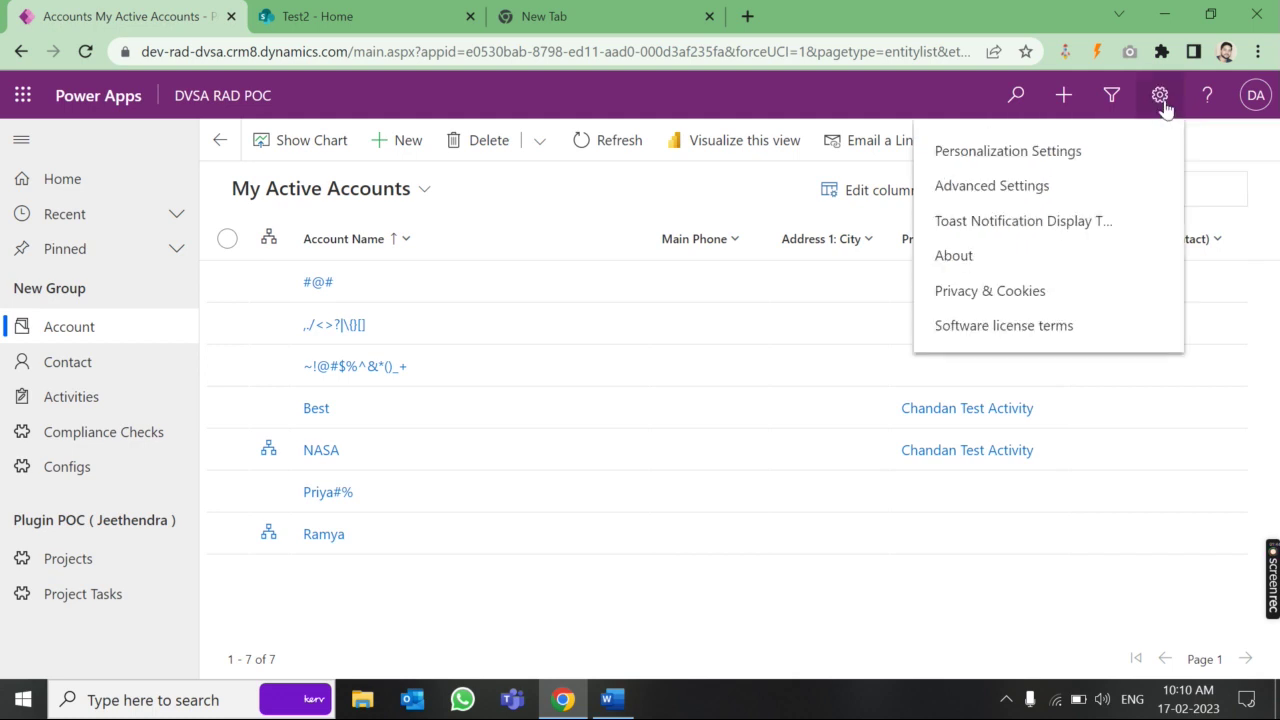
click(1047, 193)
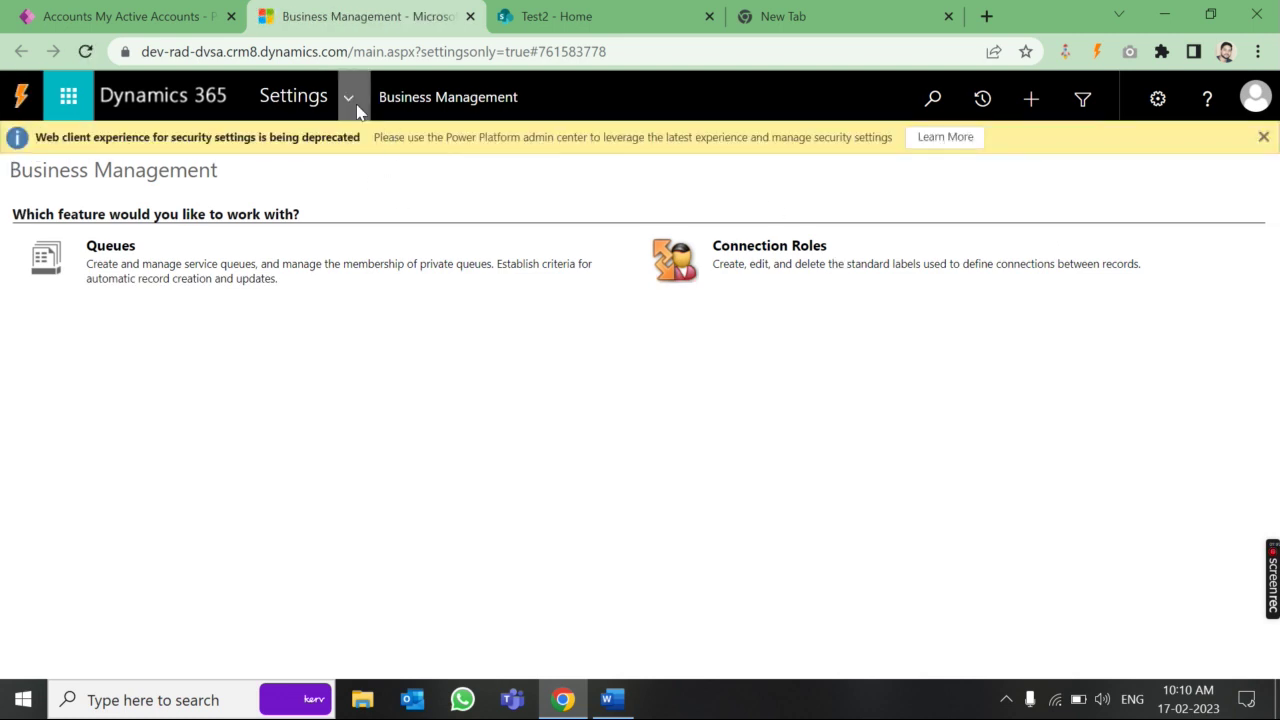
click(357, 111)
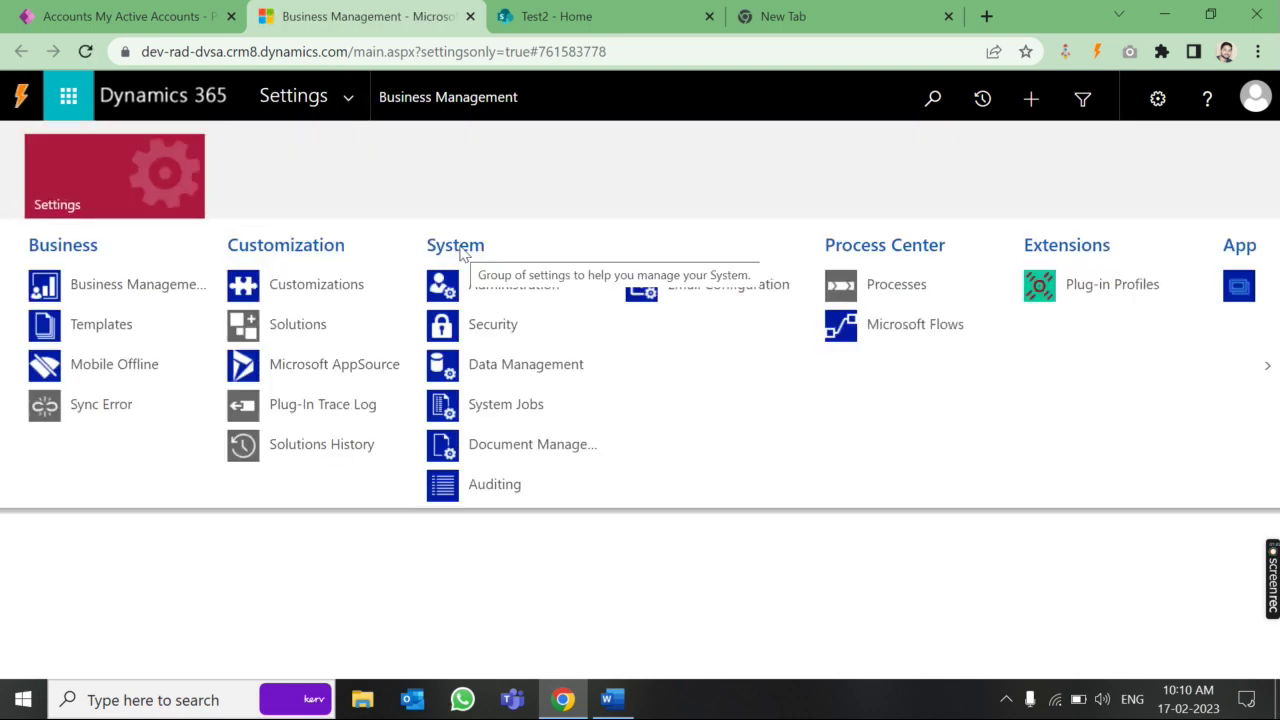
click(504, 448)
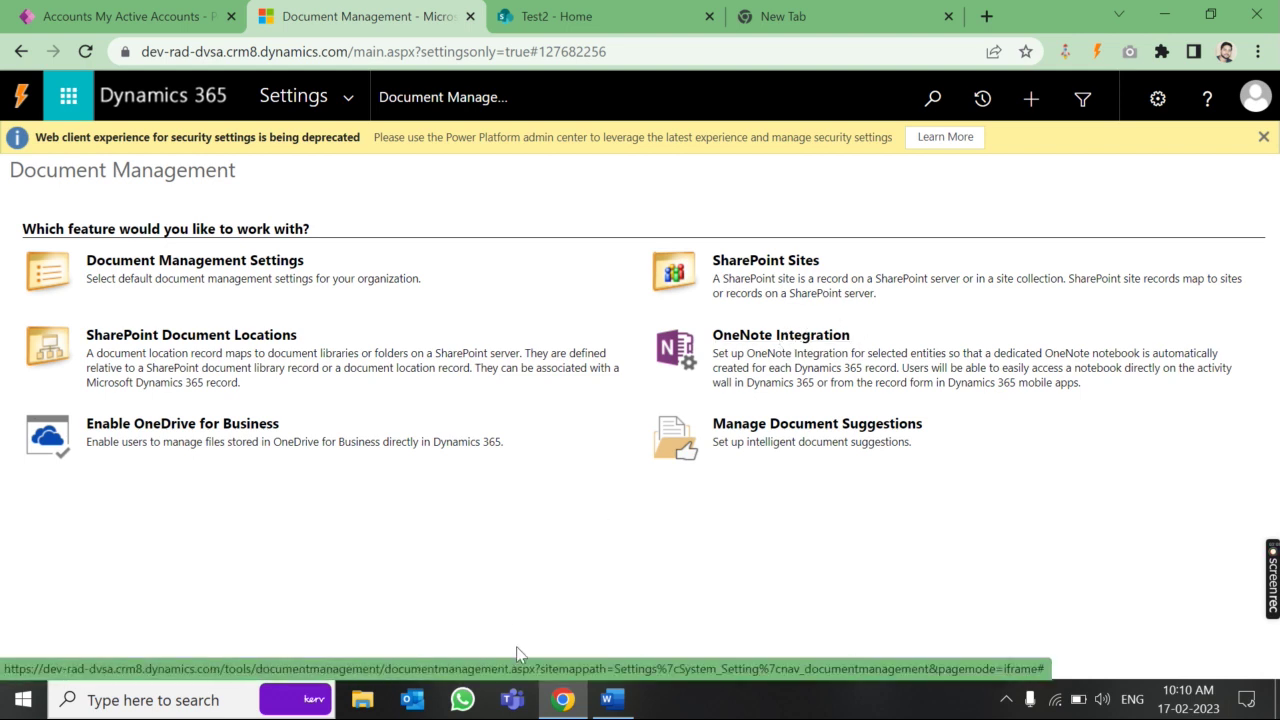
click(626, 699)
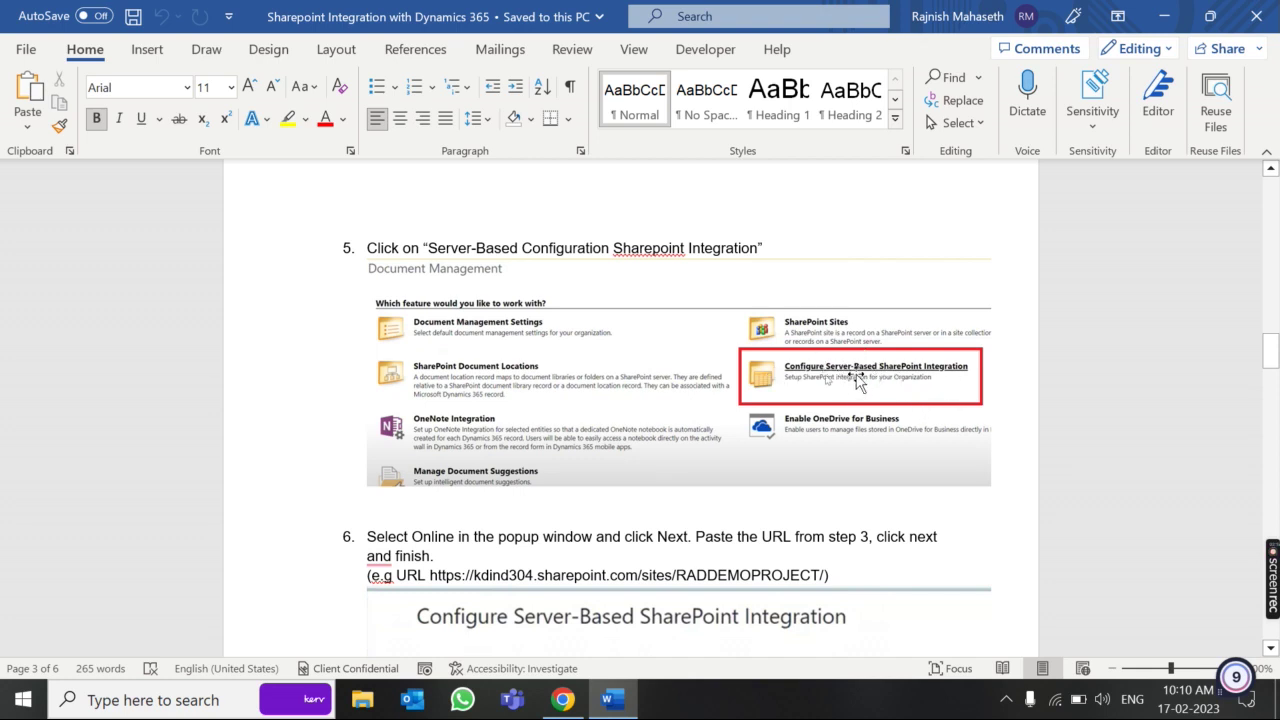
Check step 6 of the Word guide on server-based SharePoint integration against the Test2 site.
scroll(828, 381, down, 5)
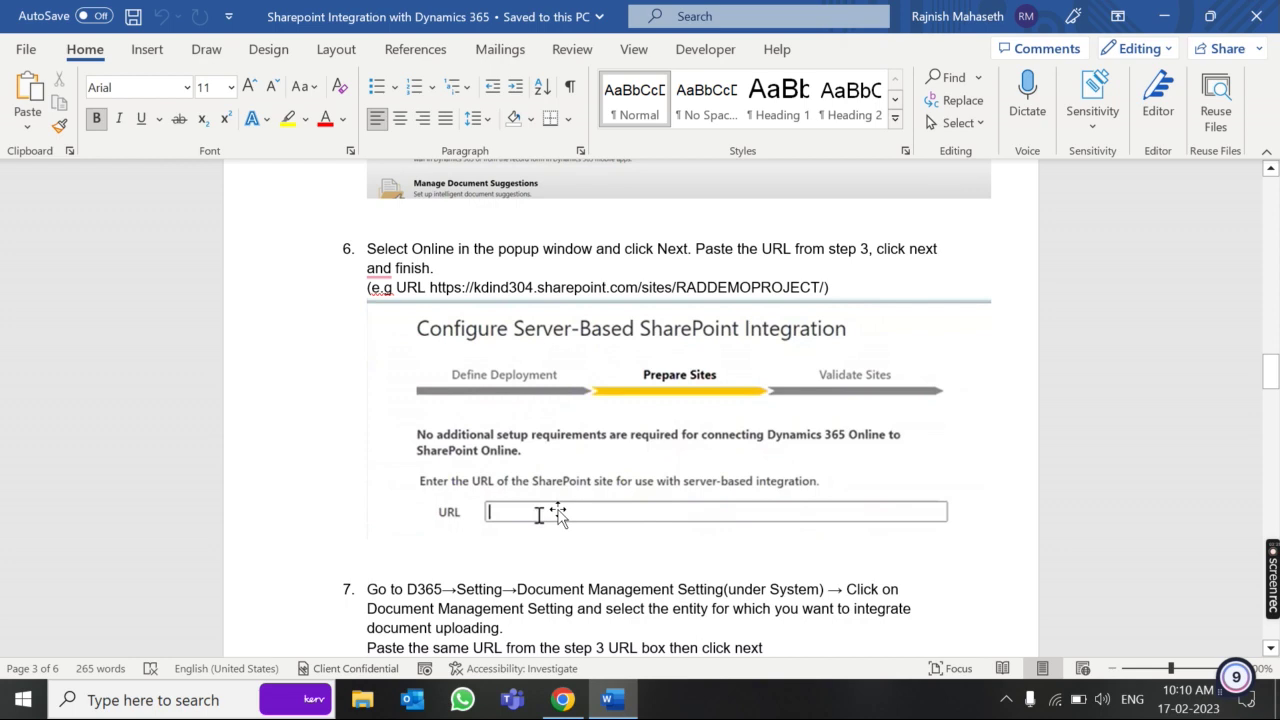
key(alt+Tab)
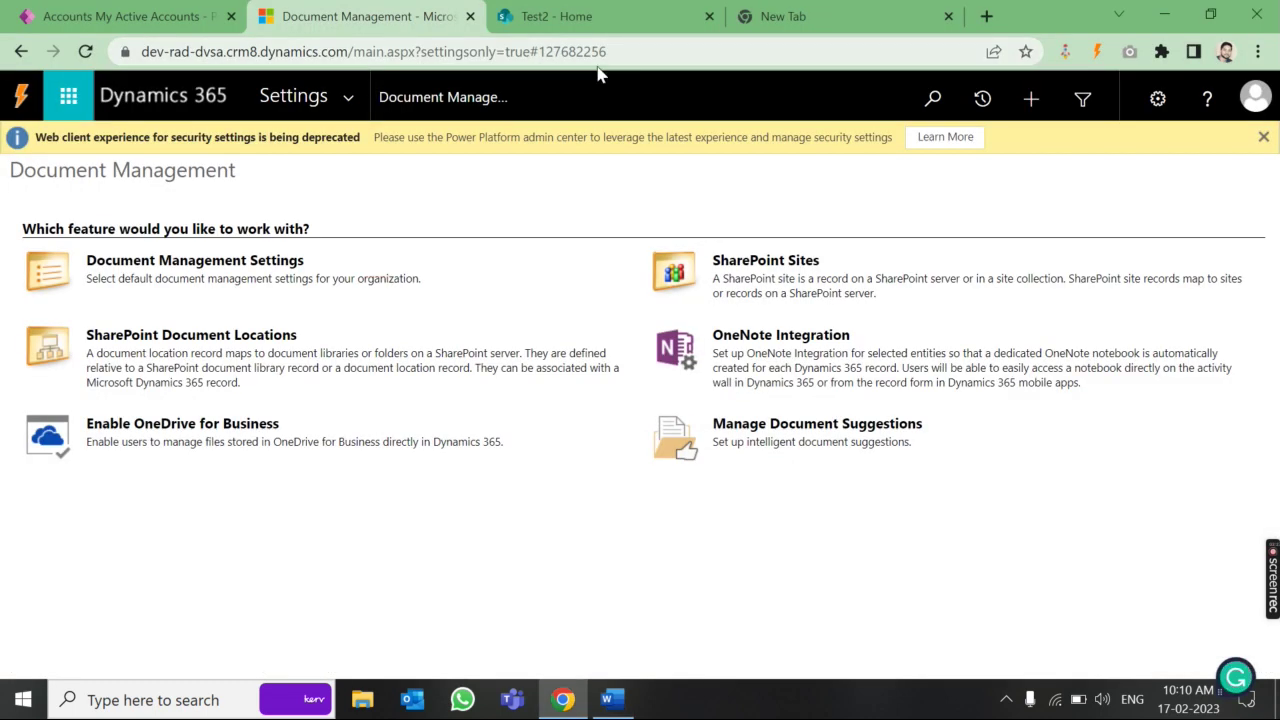
click(575, 16)
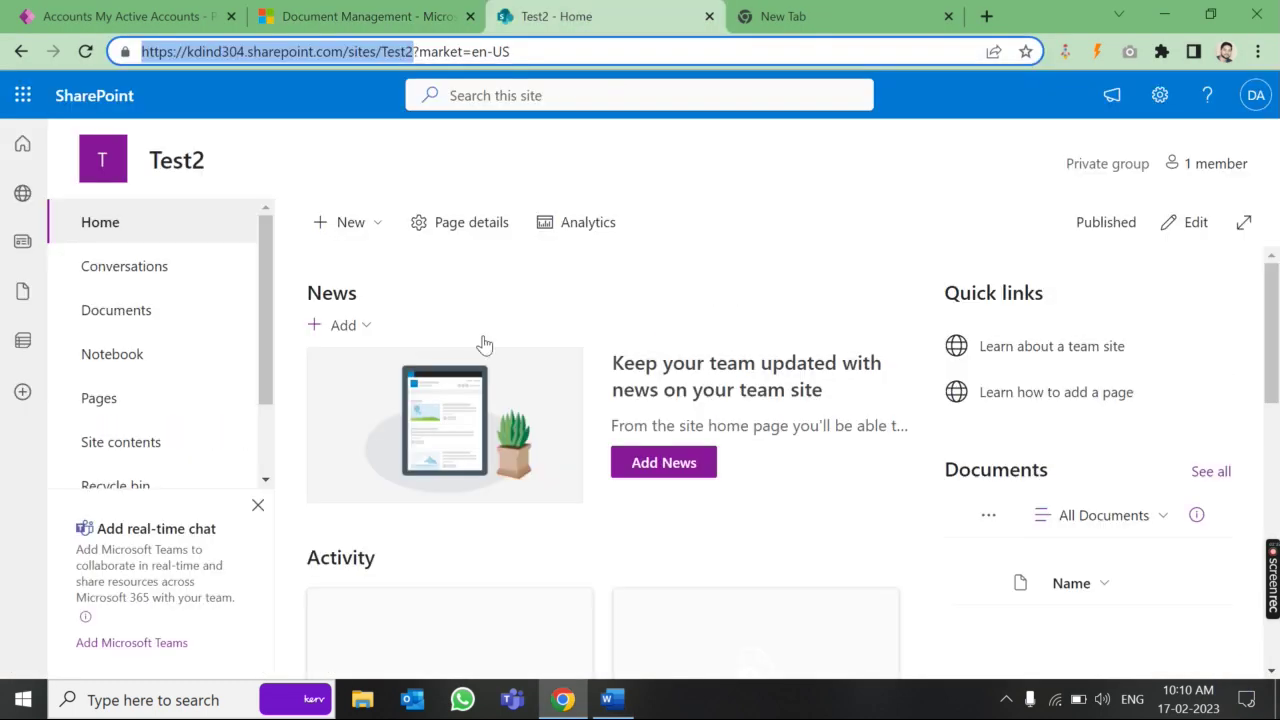
click(612, 700)
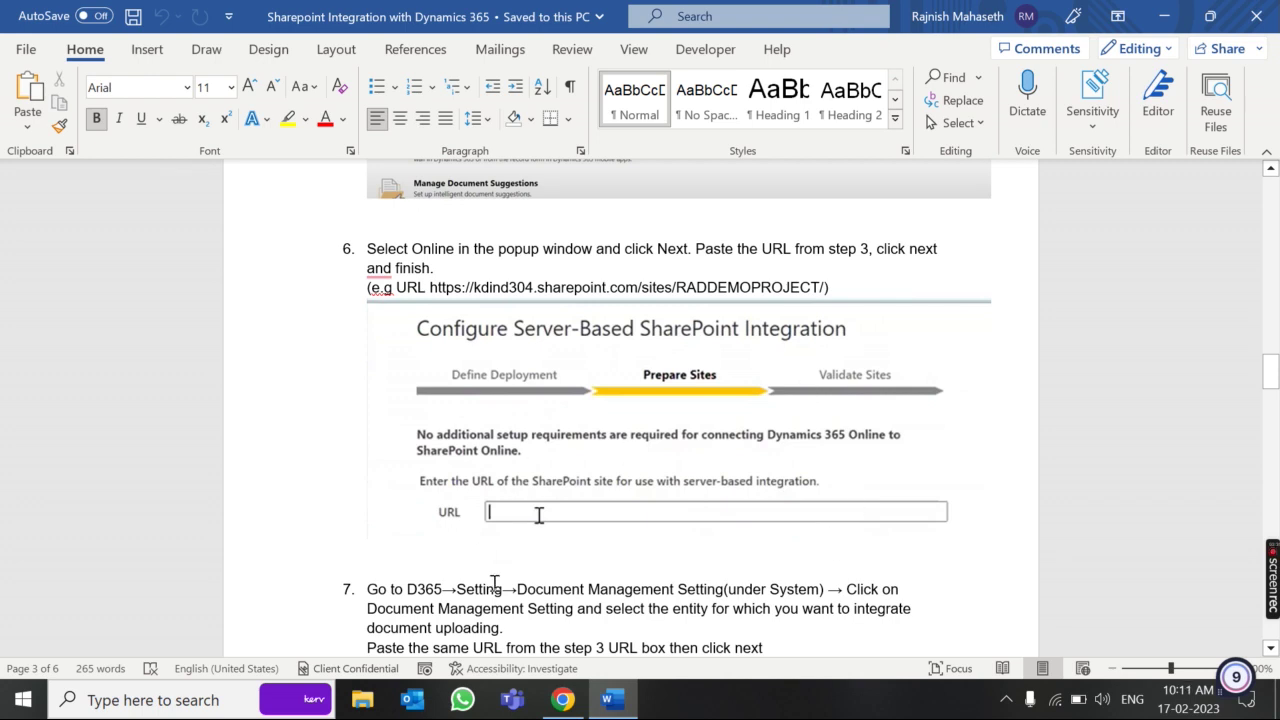
Reopen Settings > Document Management in the Dynamics 365 tab.
click(566, 705)
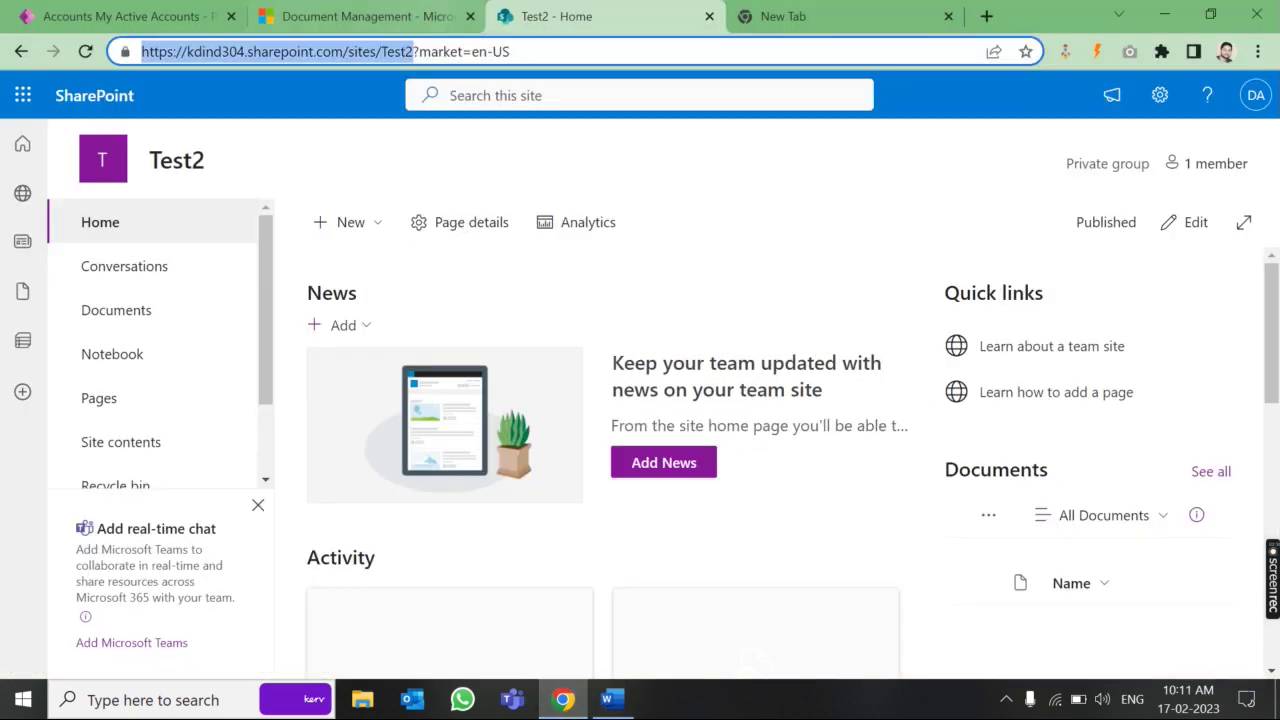
click(365, 16)
click(352, 97)
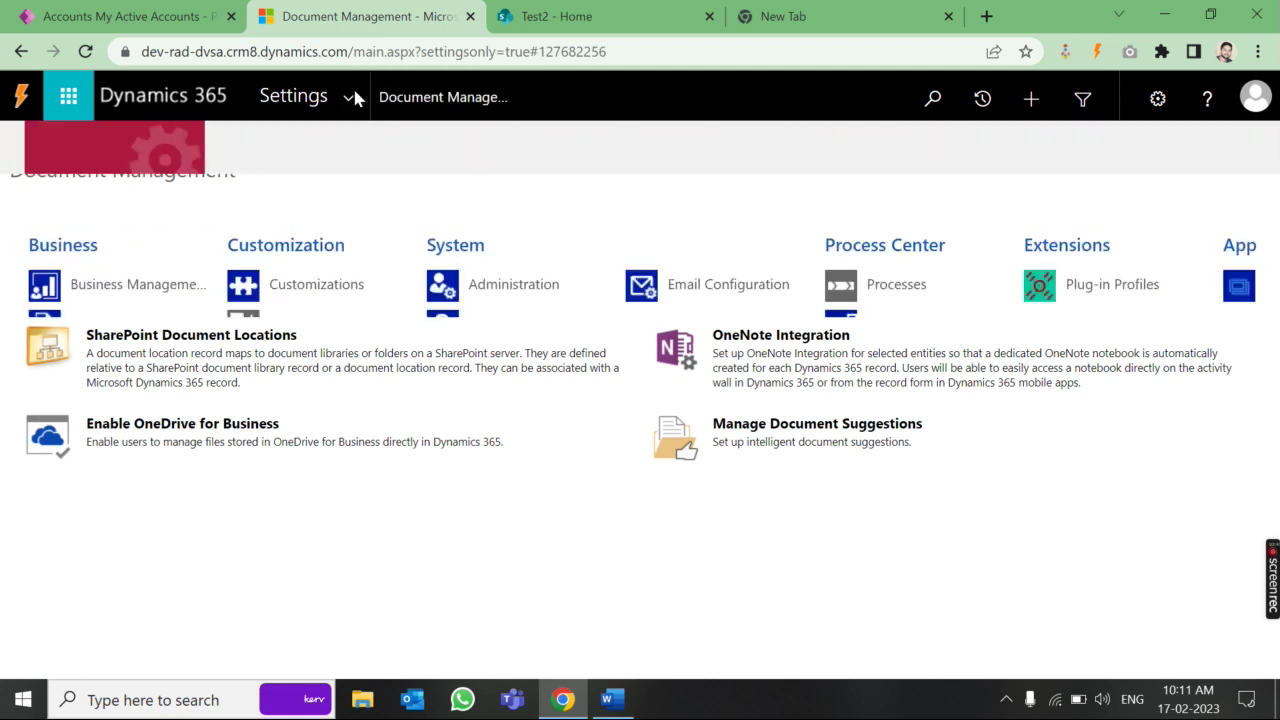
click(508, 443)
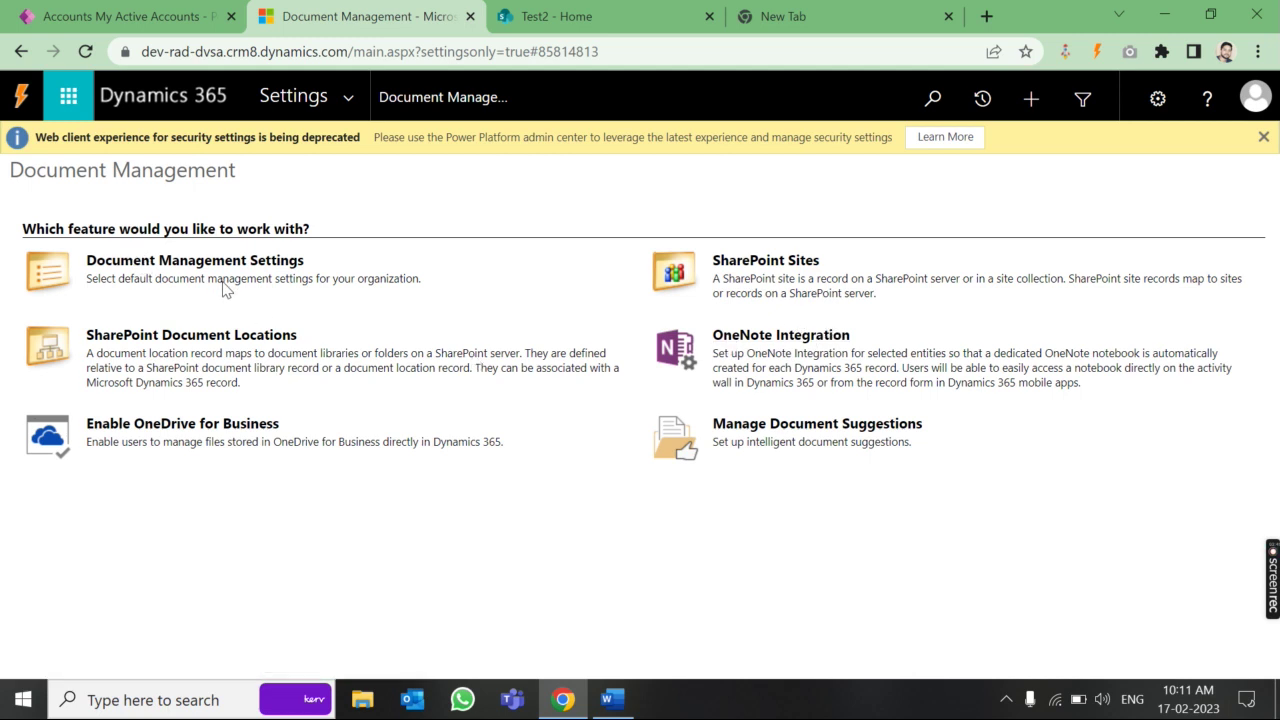
Open the Document Management Settings wizard and select the existing SharePoint Site URL.
click(140, 262)
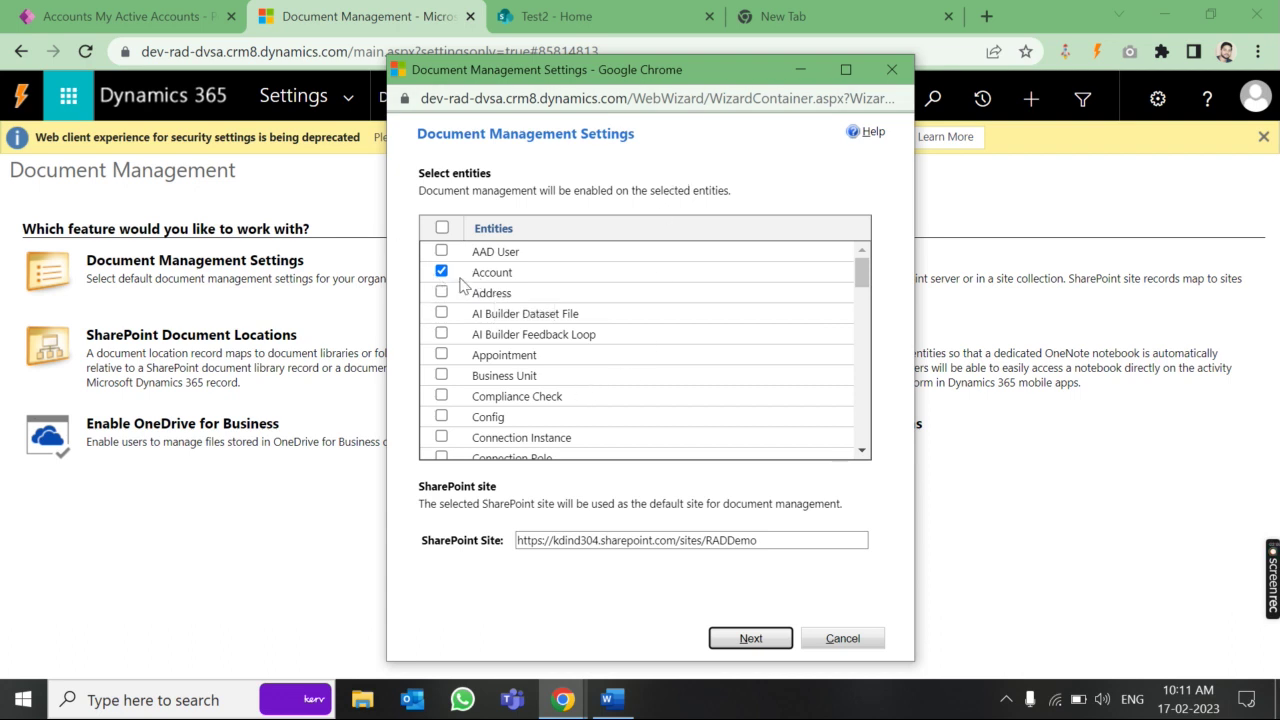
click(772, 543)
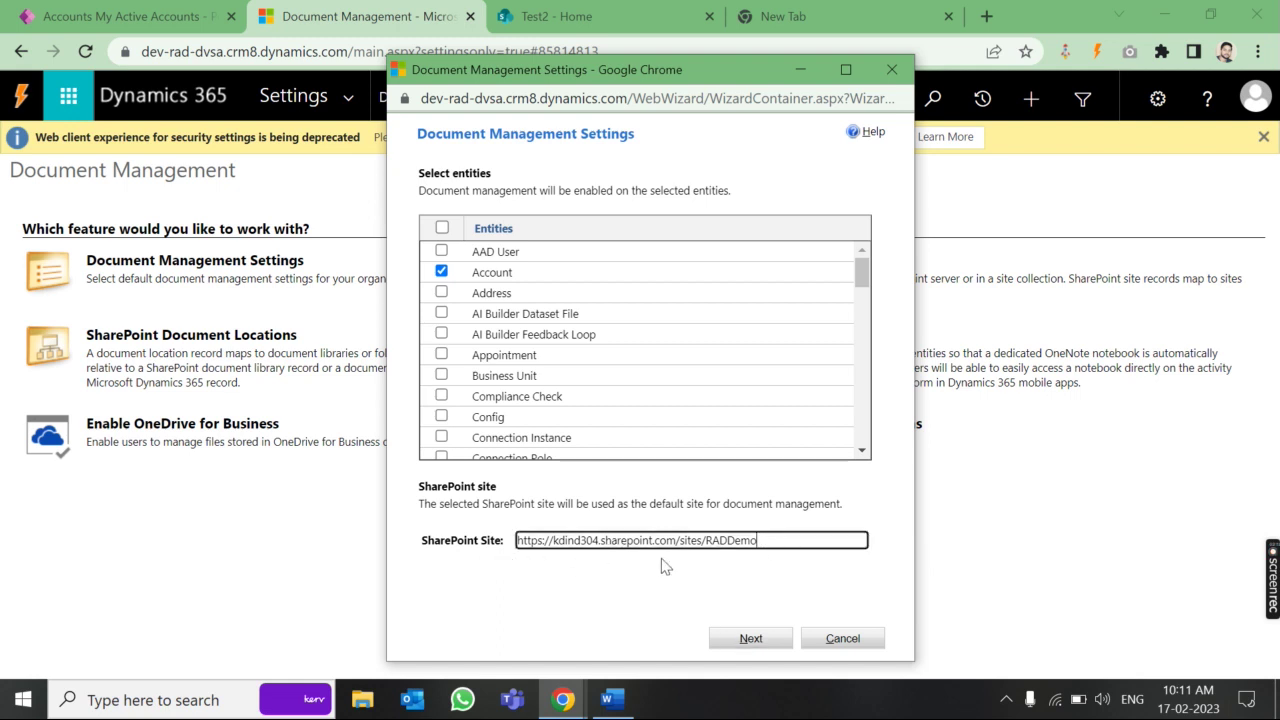
drag(778, 540, 512, 540)
click(555, 16)
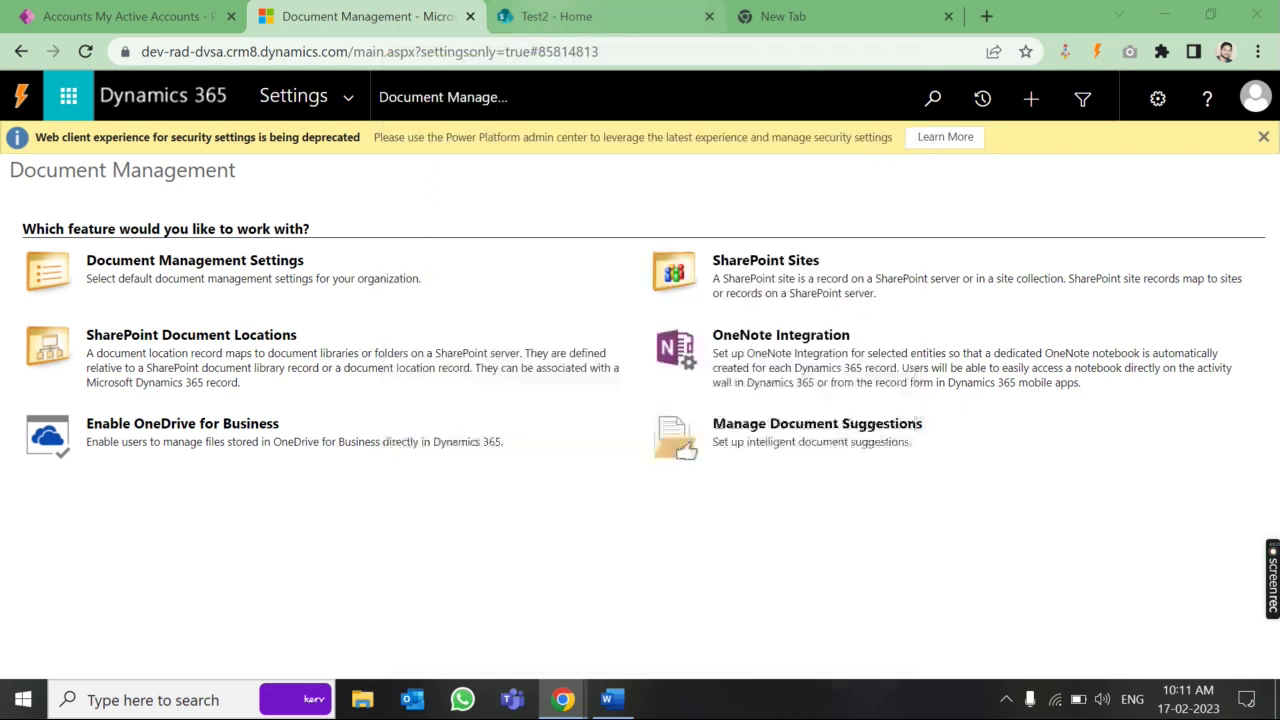
click(388, 18)
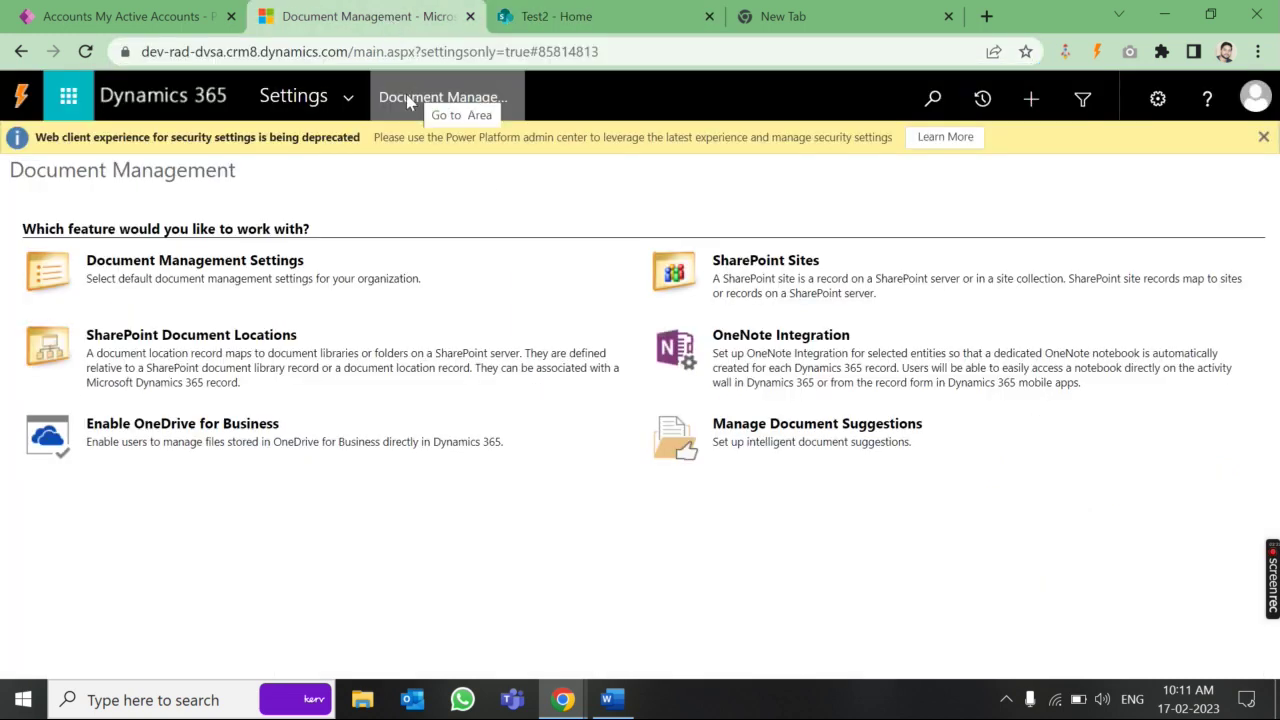
Replace the SharePoint Site URL with the Test2 address and advance to the folder structure step.
click(162, 14)
mouse_move(565, 700)
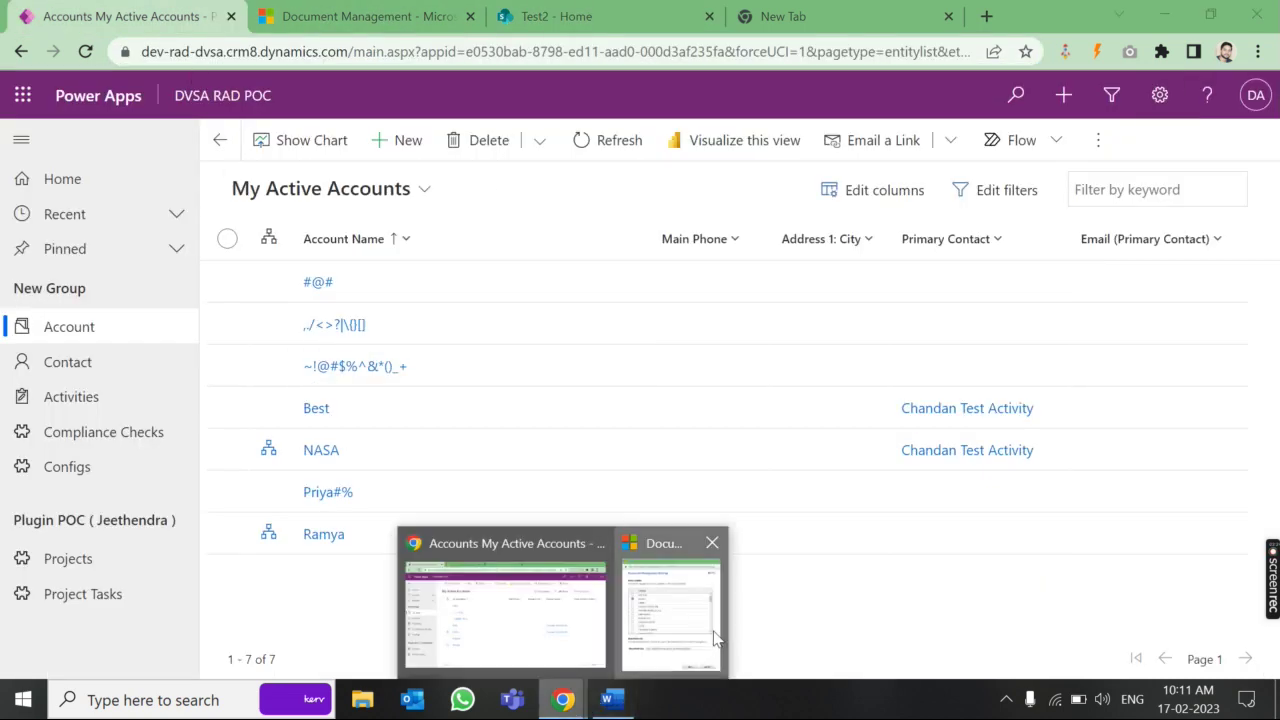
click(693, 590)
drag(769, 541, 465, 529)
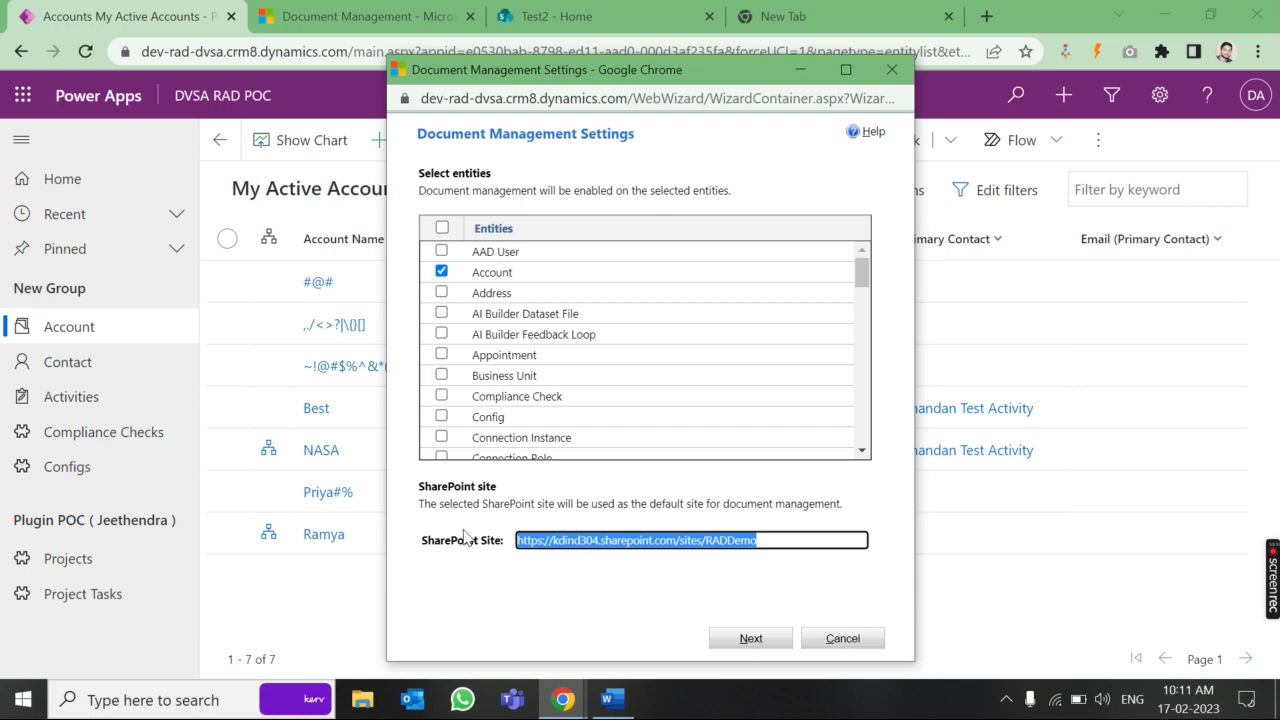
key(ctrl+v)
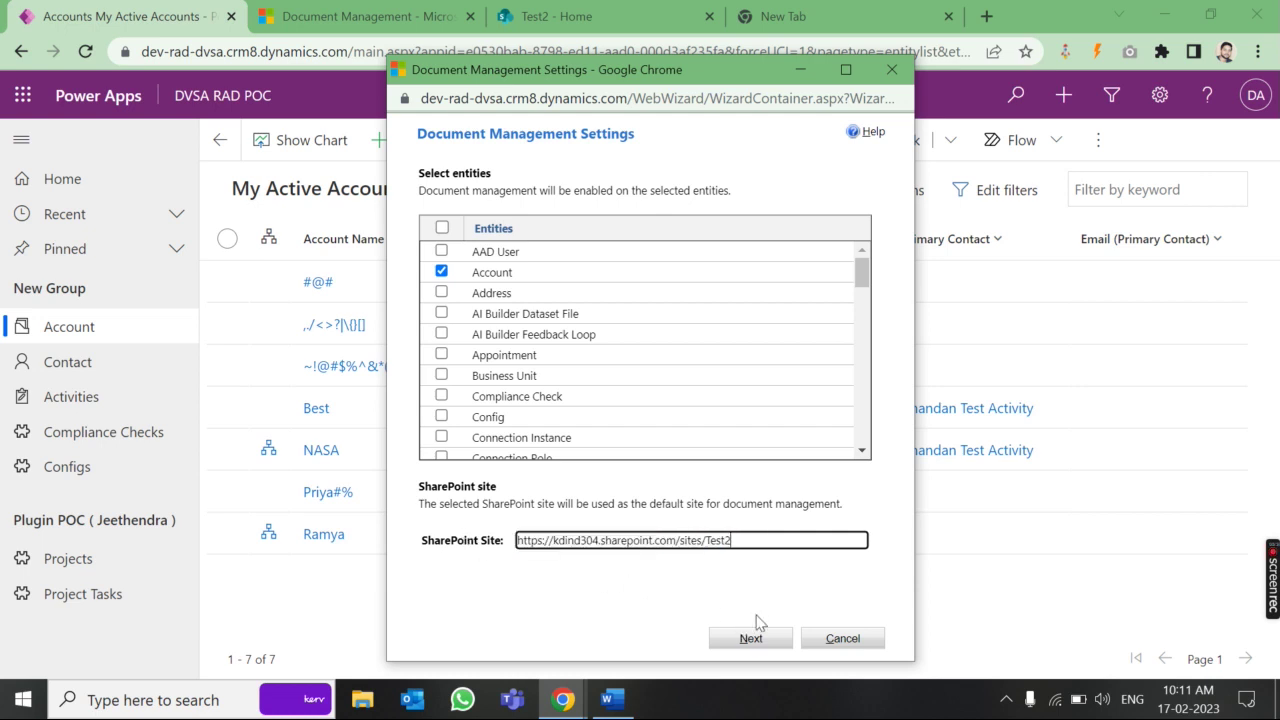
click(751, 646)
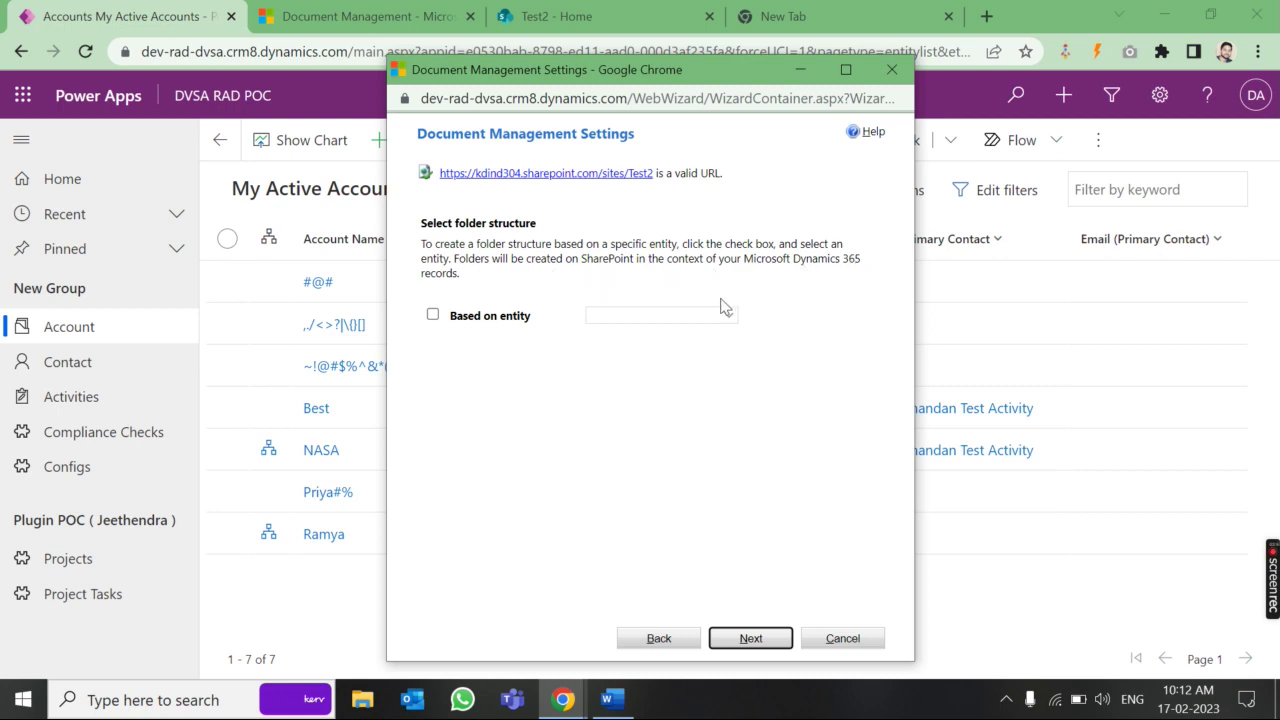
Create the Account and Knowledge Article document libraries on Test2 and close the wizard.
click(762, 645)
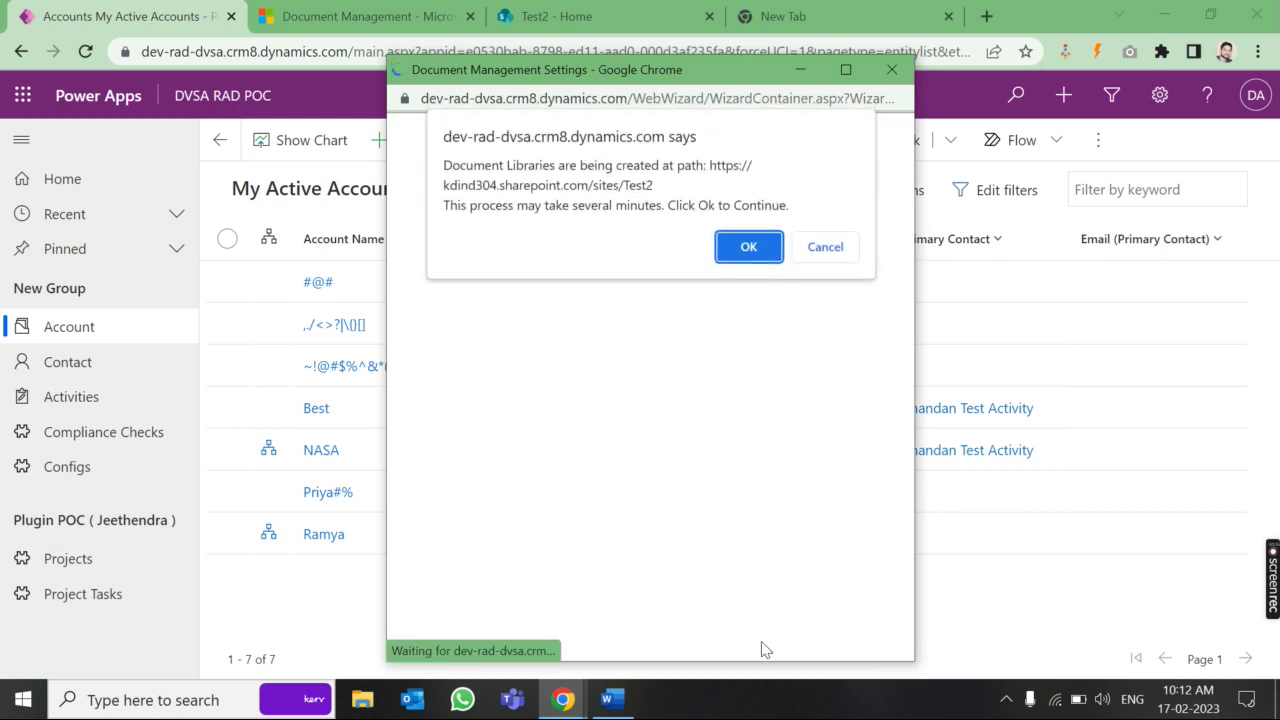
click(750, 248)
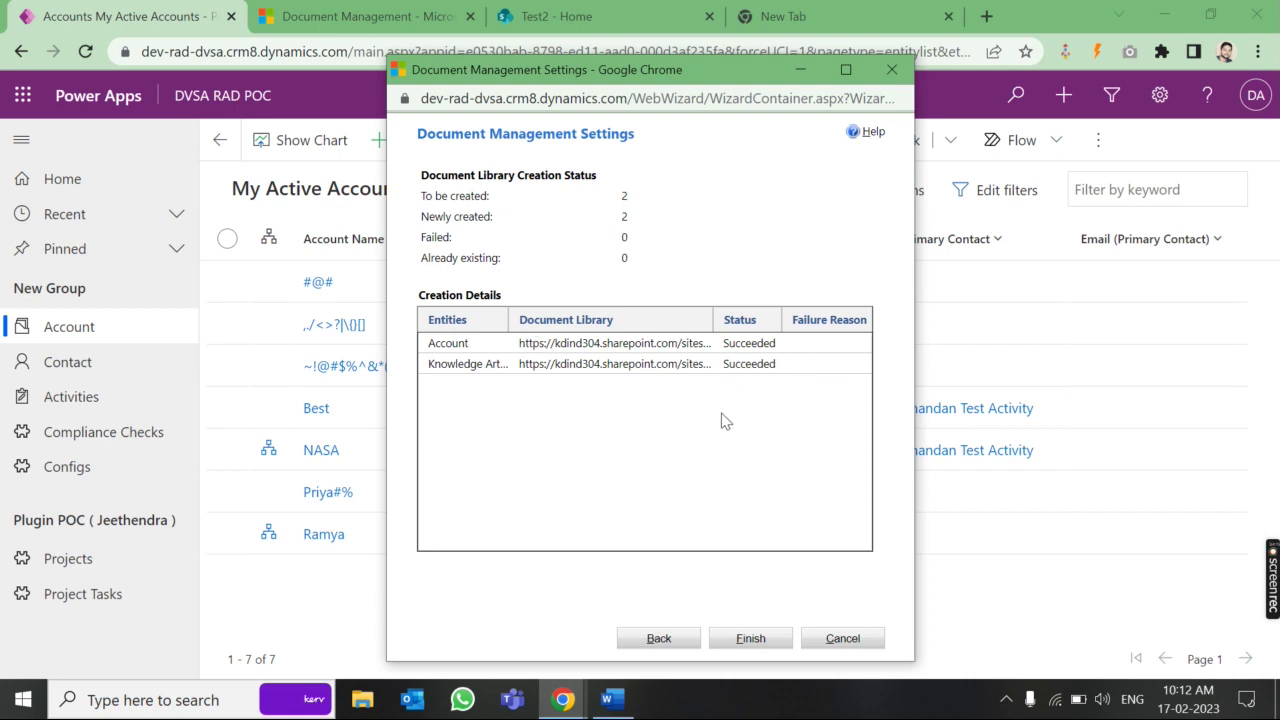
click(748, 640)
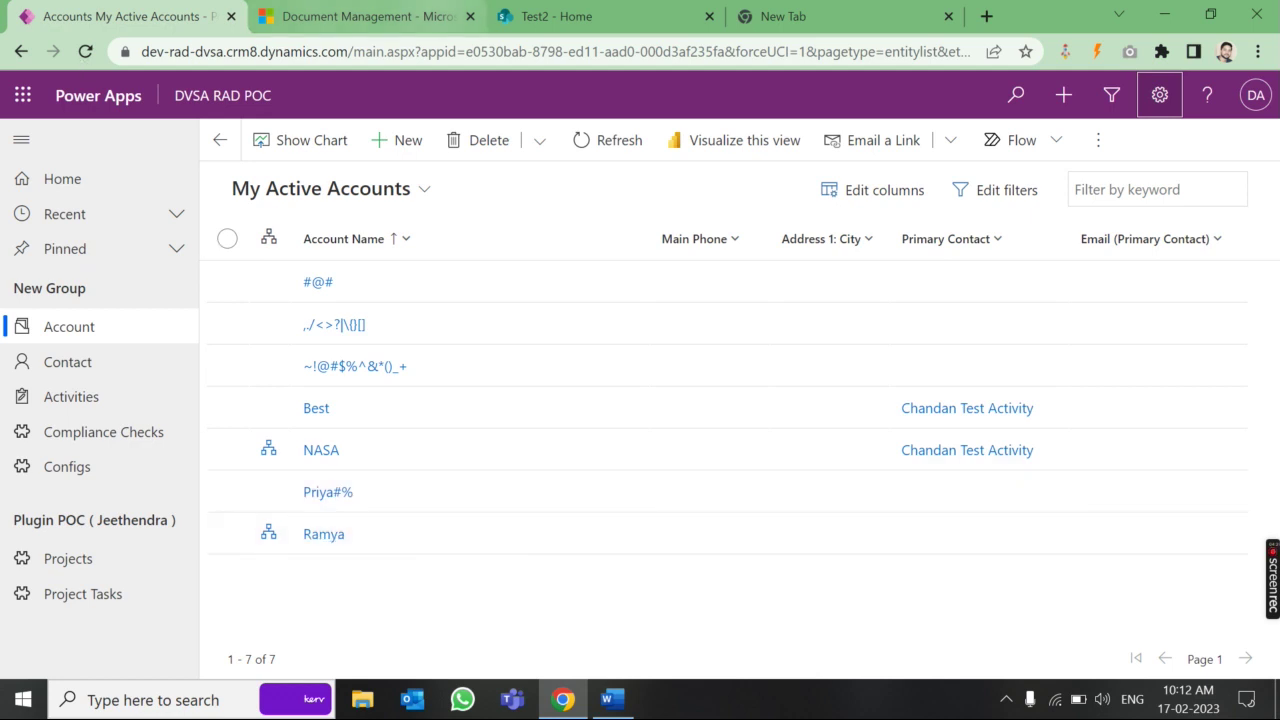
Create a new account named Test integ, choose a recent contact as Primary Contact, and save.
click(71, 345)
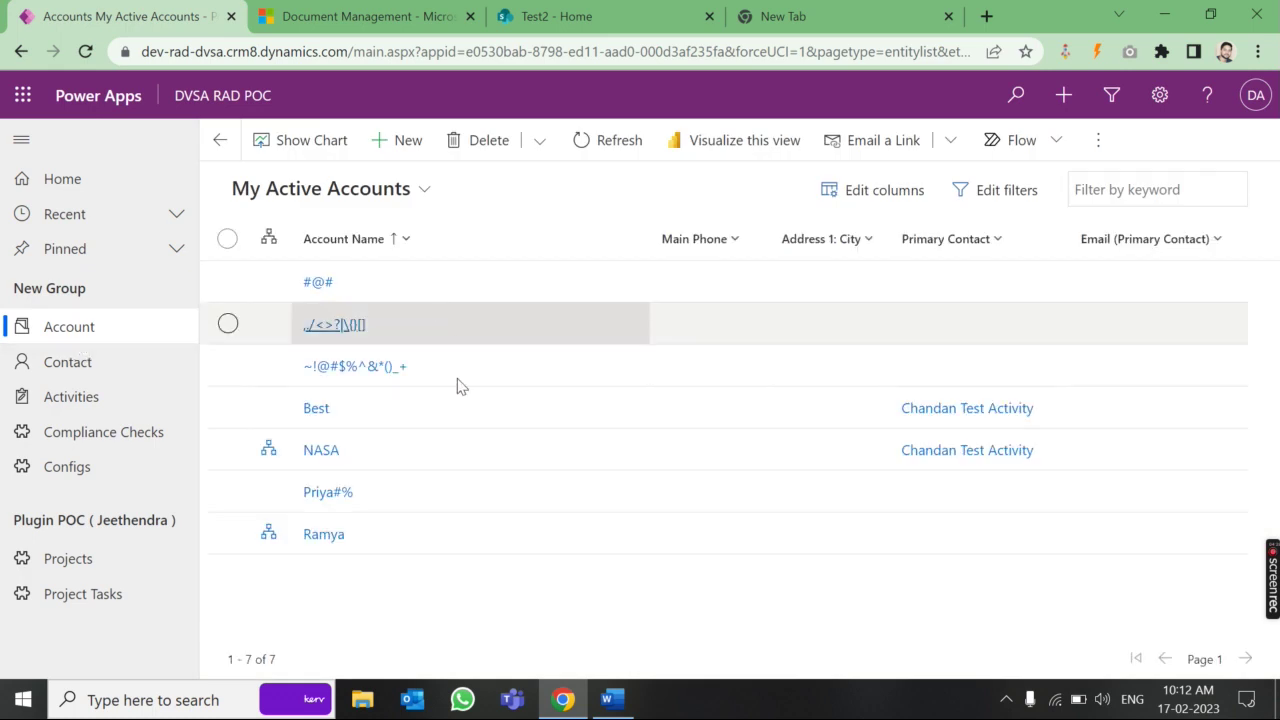
click(408, 142)
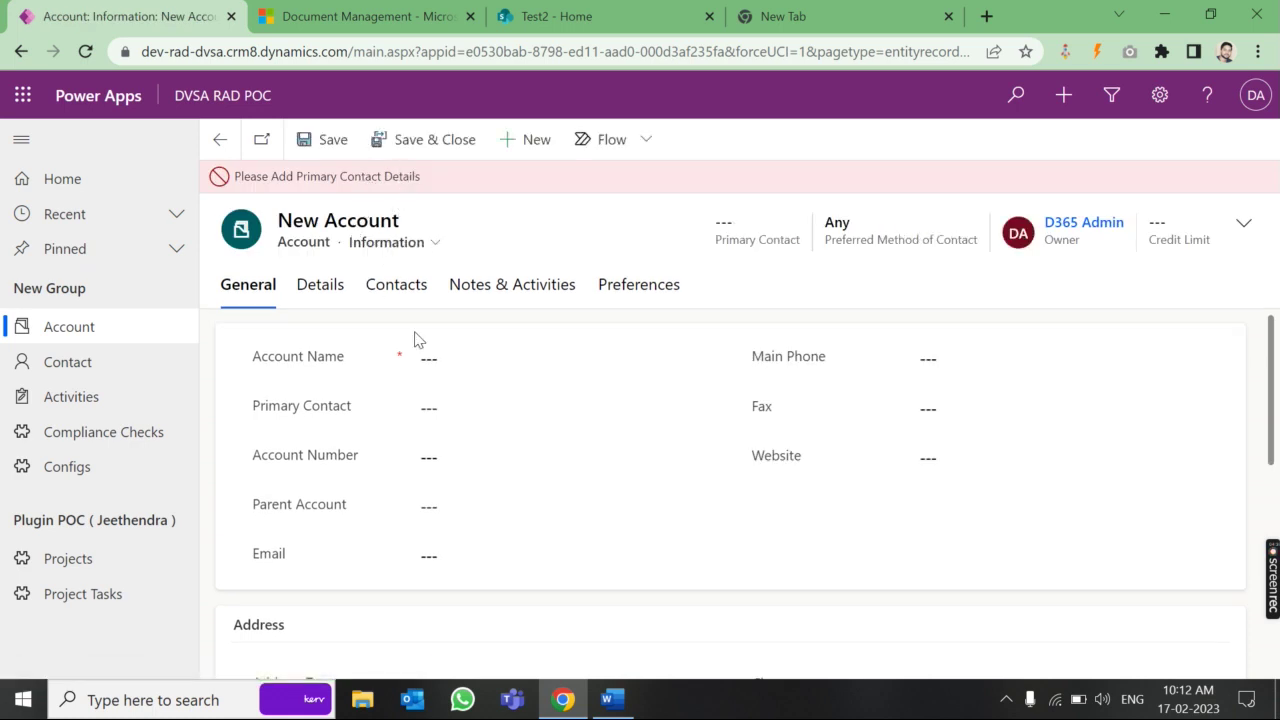
click(475, 368)
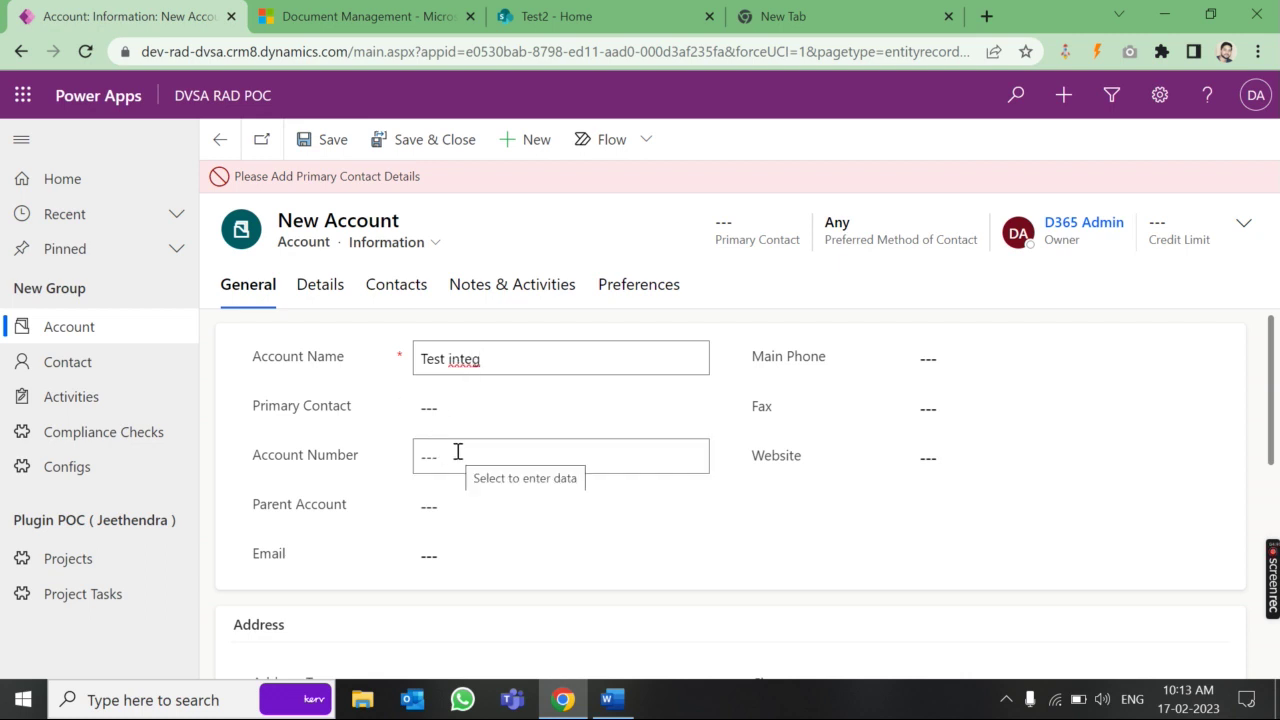
scroll(457, 451, down, 3)
click(322, 158)
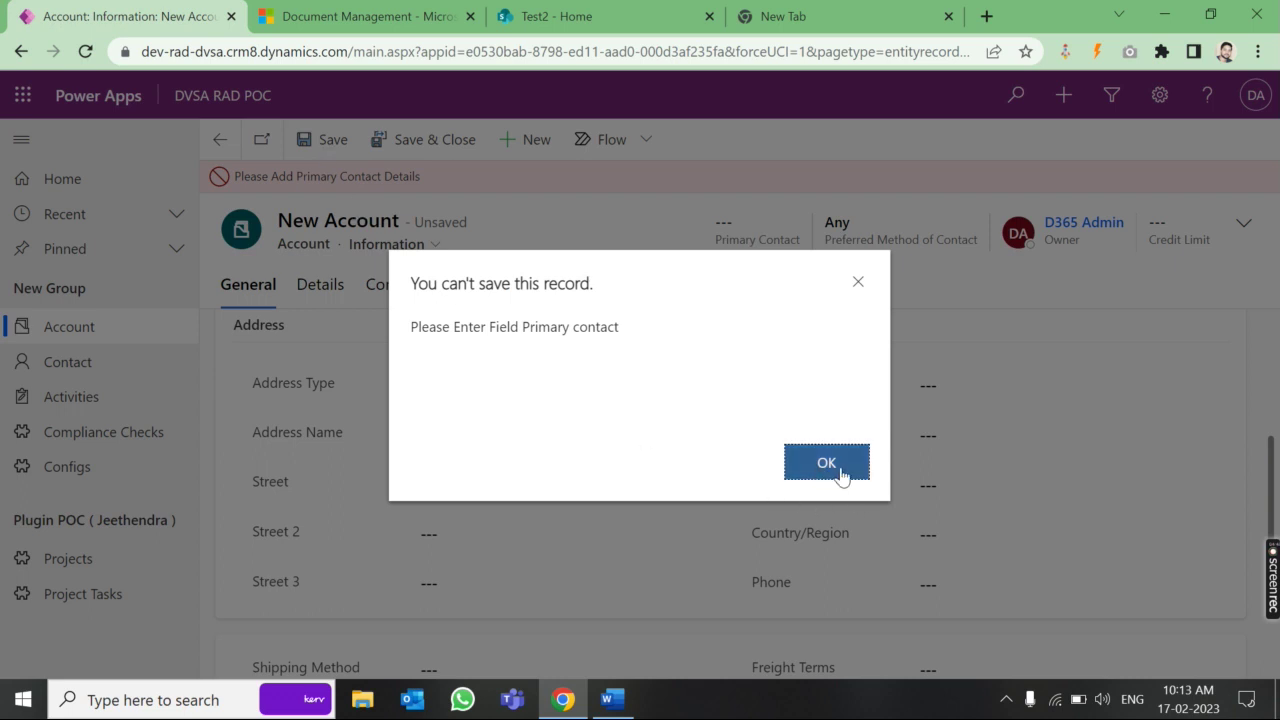
click(826, 463)
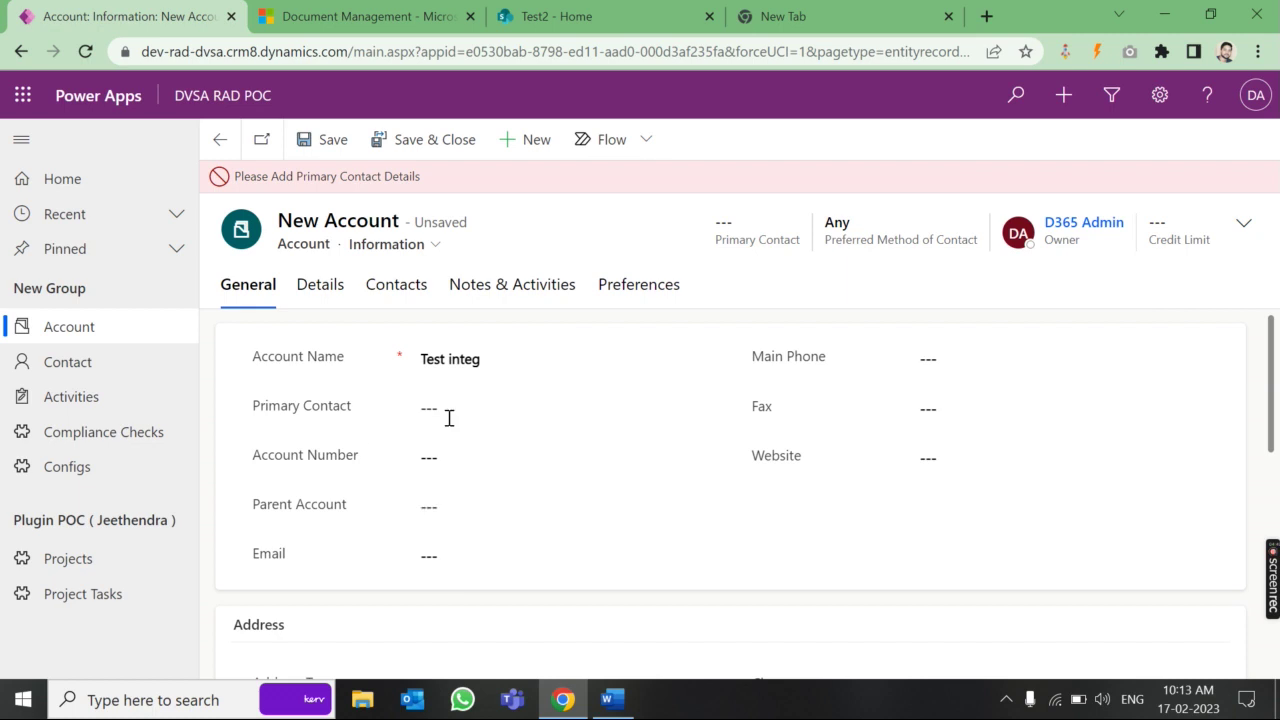
click(449, 416)
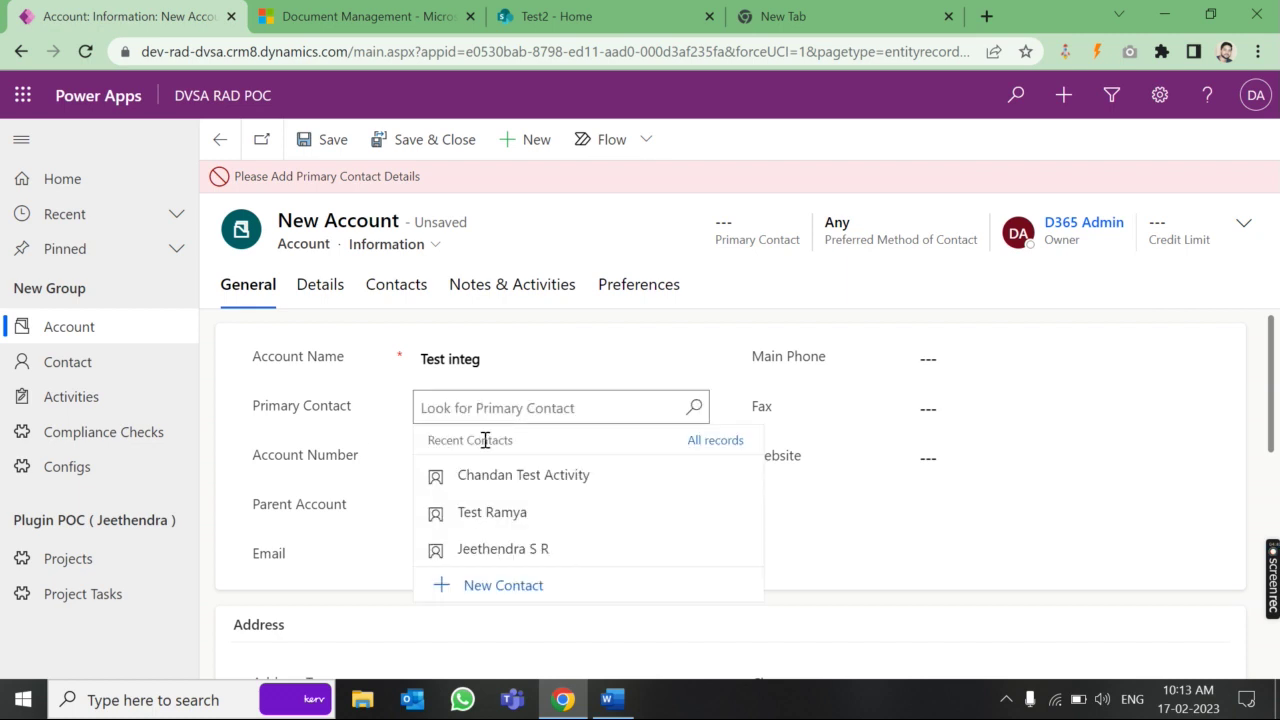
click(495, 513)
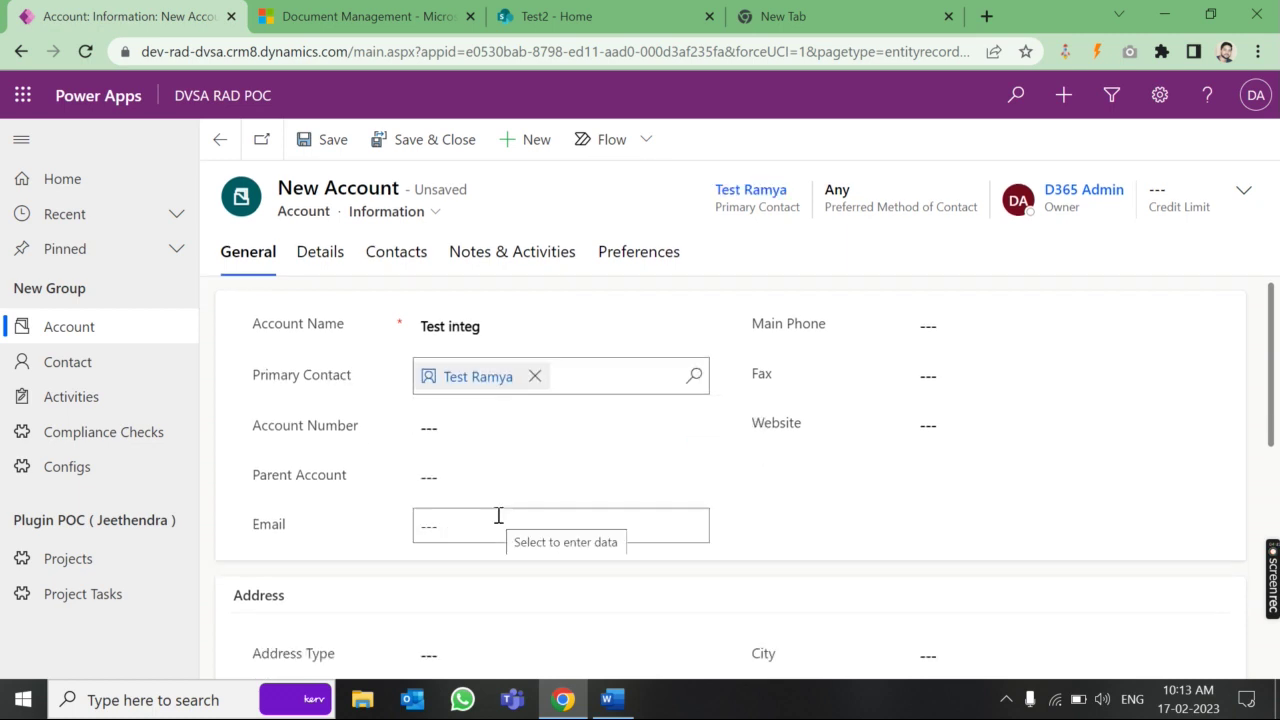
click(318, 134)
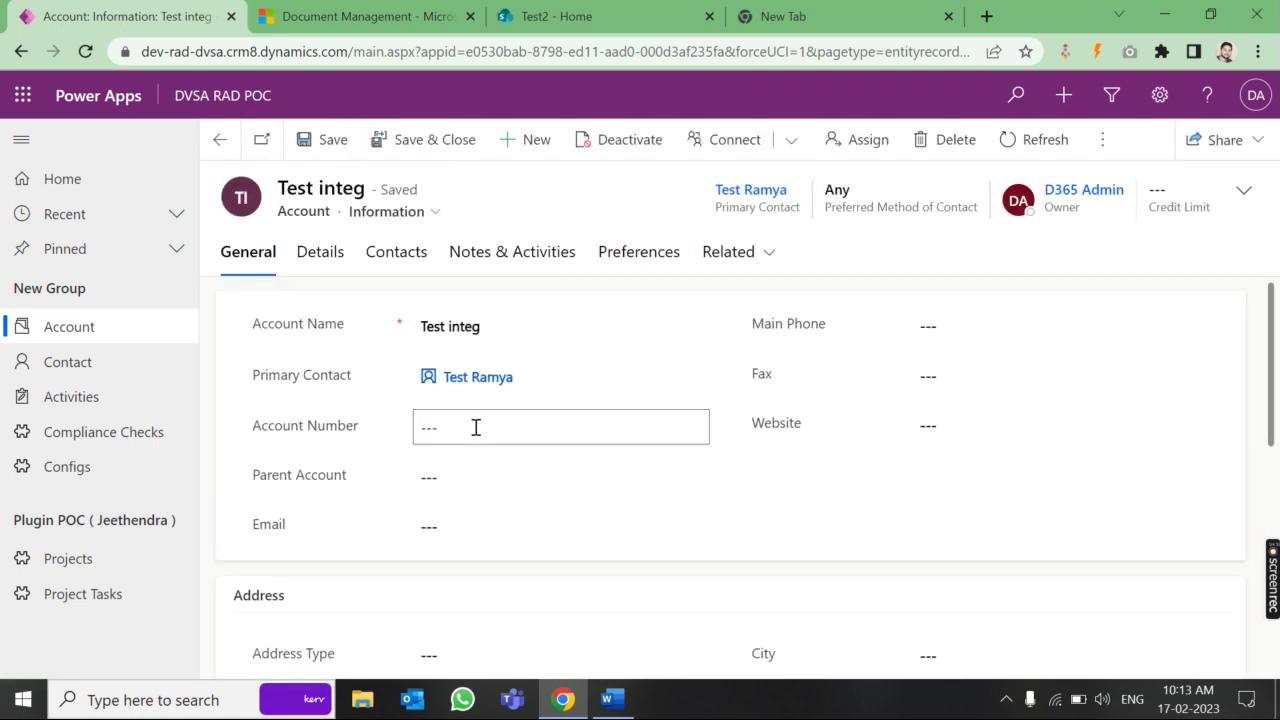
In the account's Documents area, upload sales module feature.docx from the Desktop.
click(778, 259)
click(886, 481)
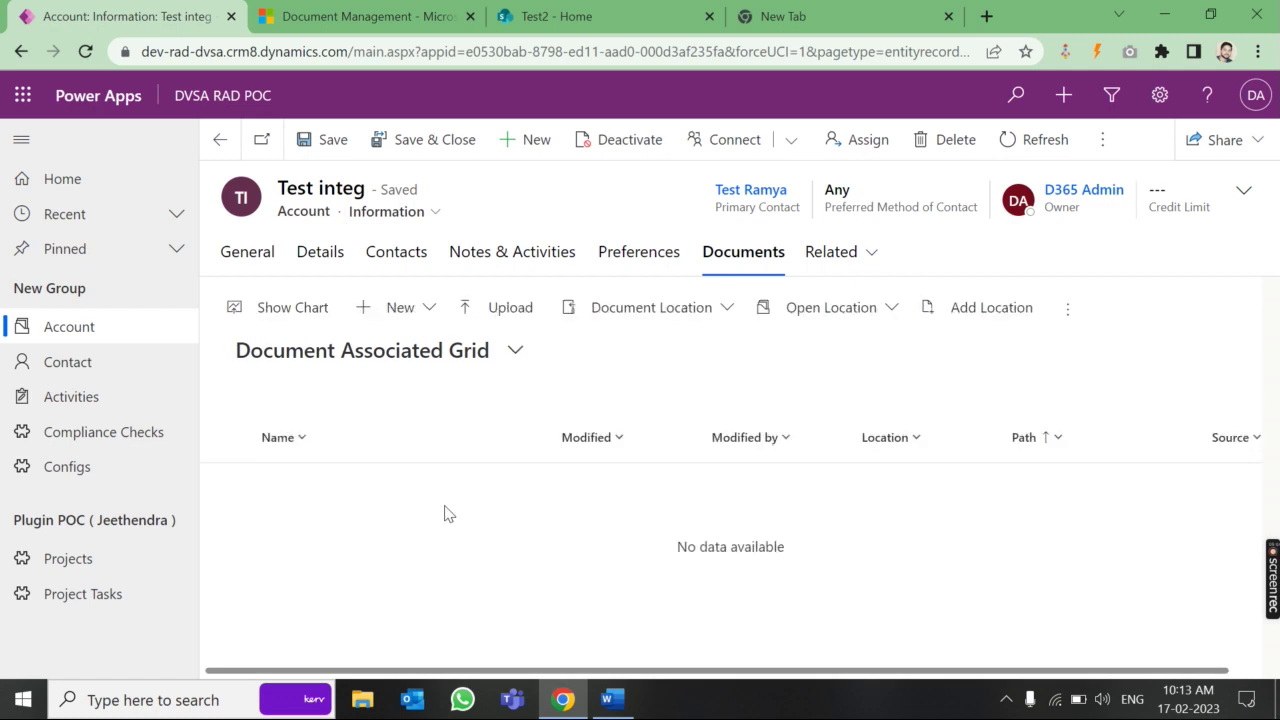
click(503, 318)
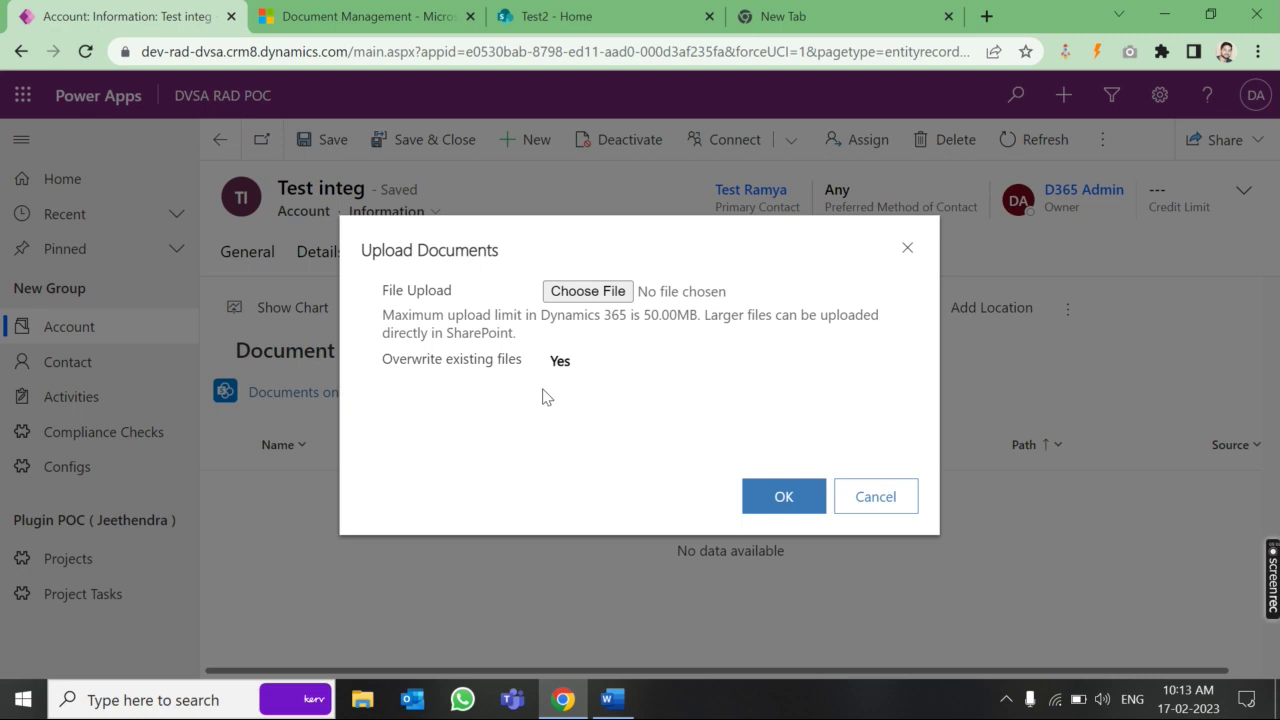
click(600, 291)
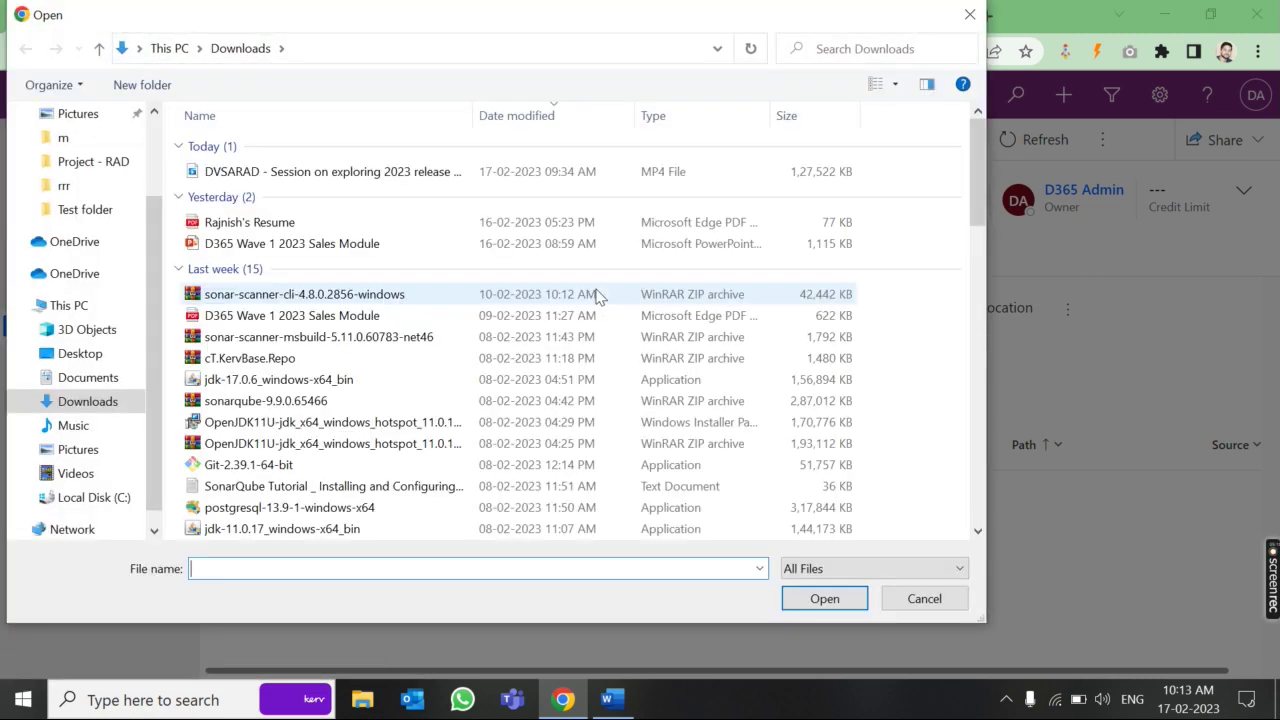
click(80, 355)
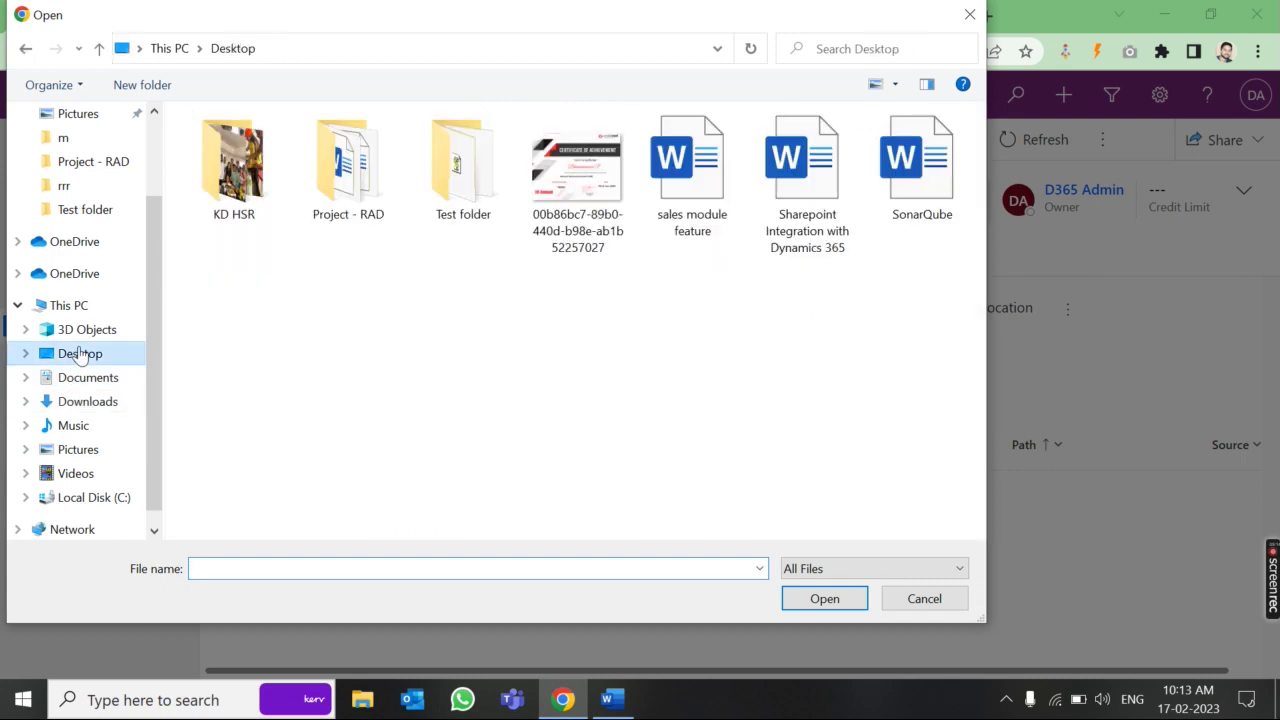
click(677, 198)
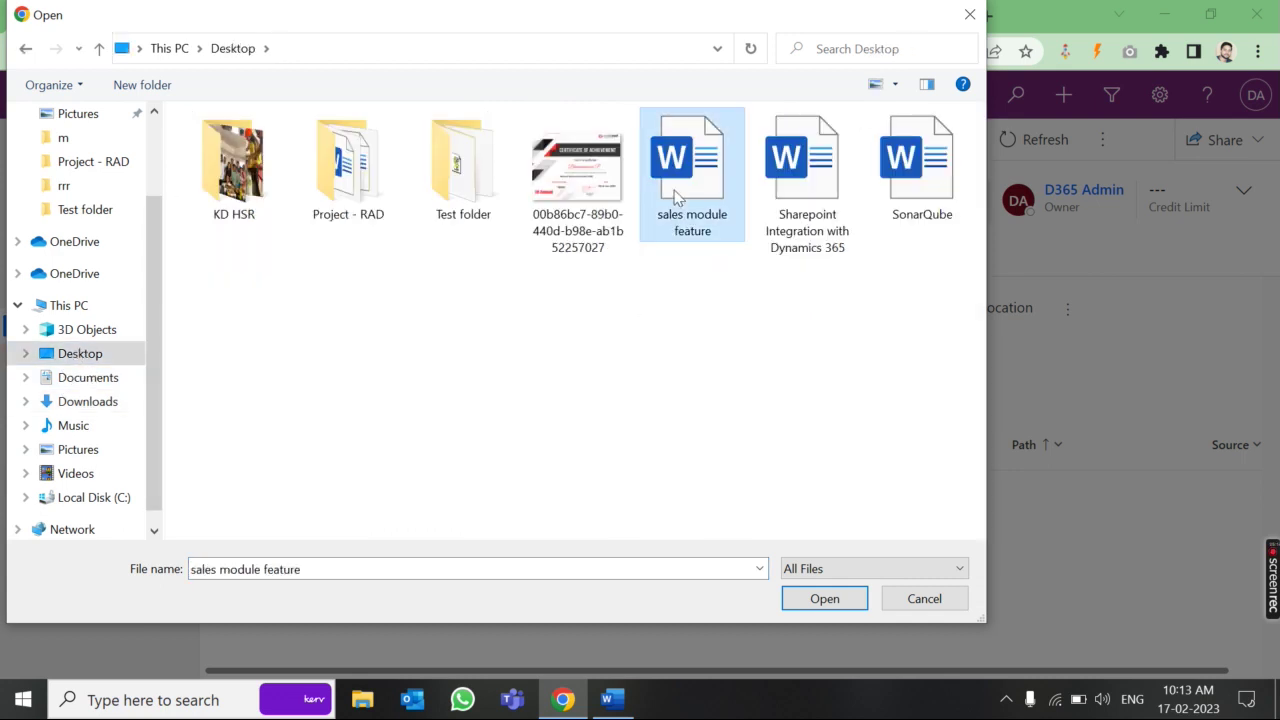
click(822, 600)
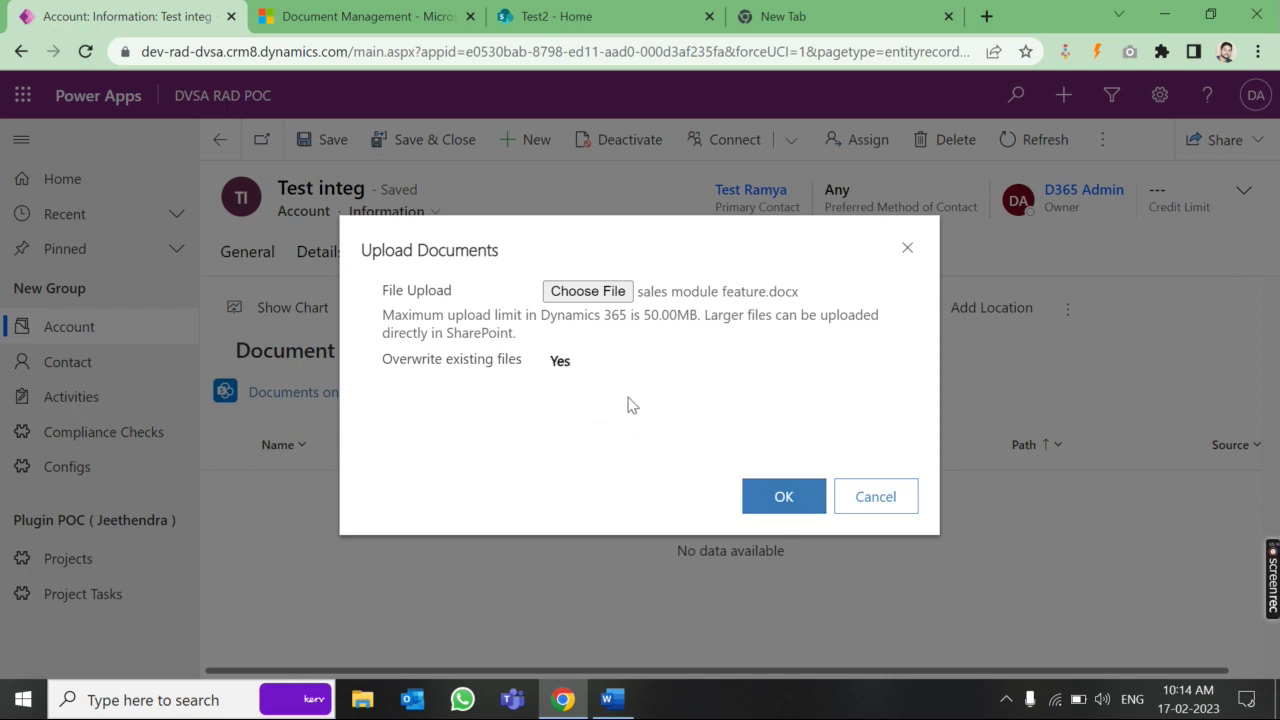
click(778, 497)
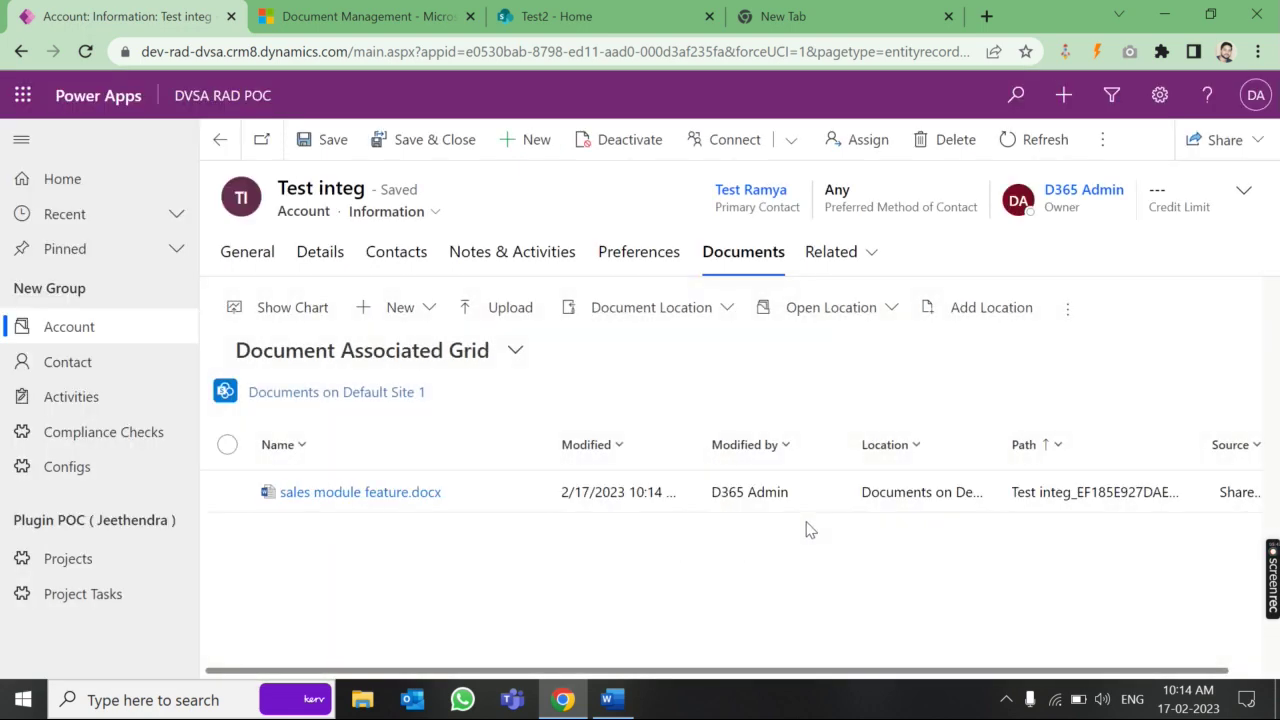
Upload the certificate image file too, then Save & Close the account.
click(493, 314)
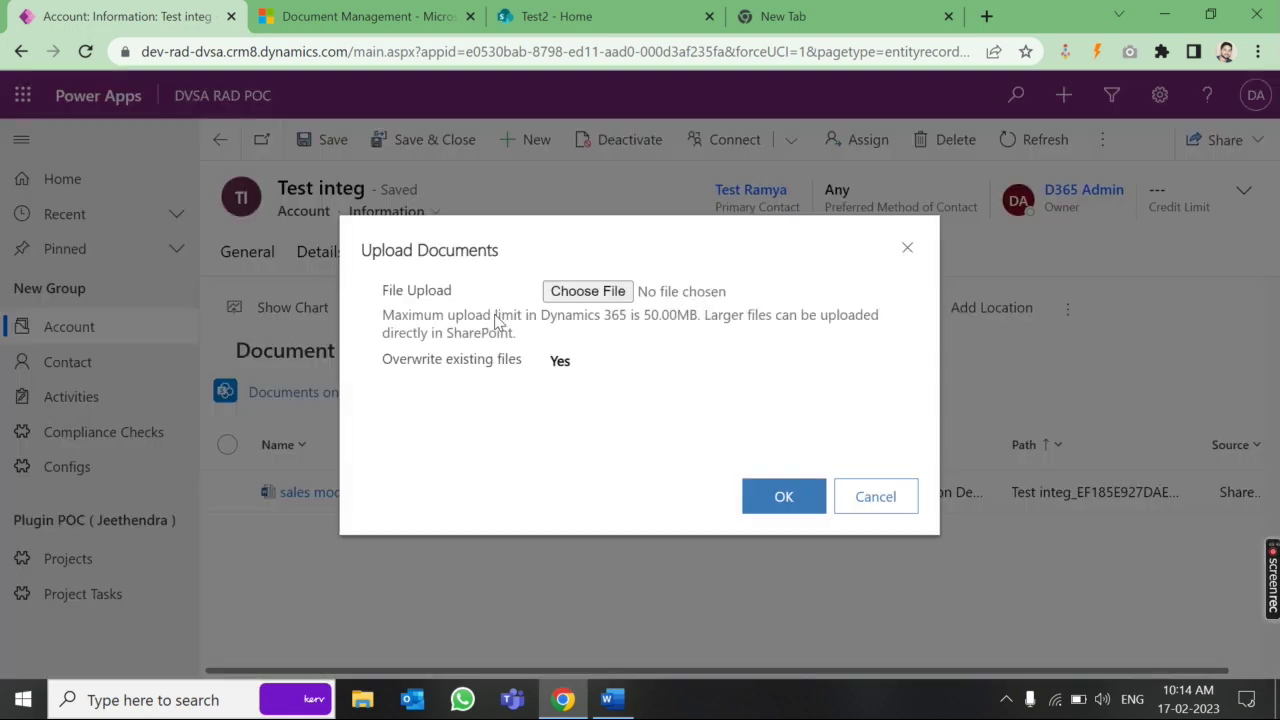
click(592, 291)
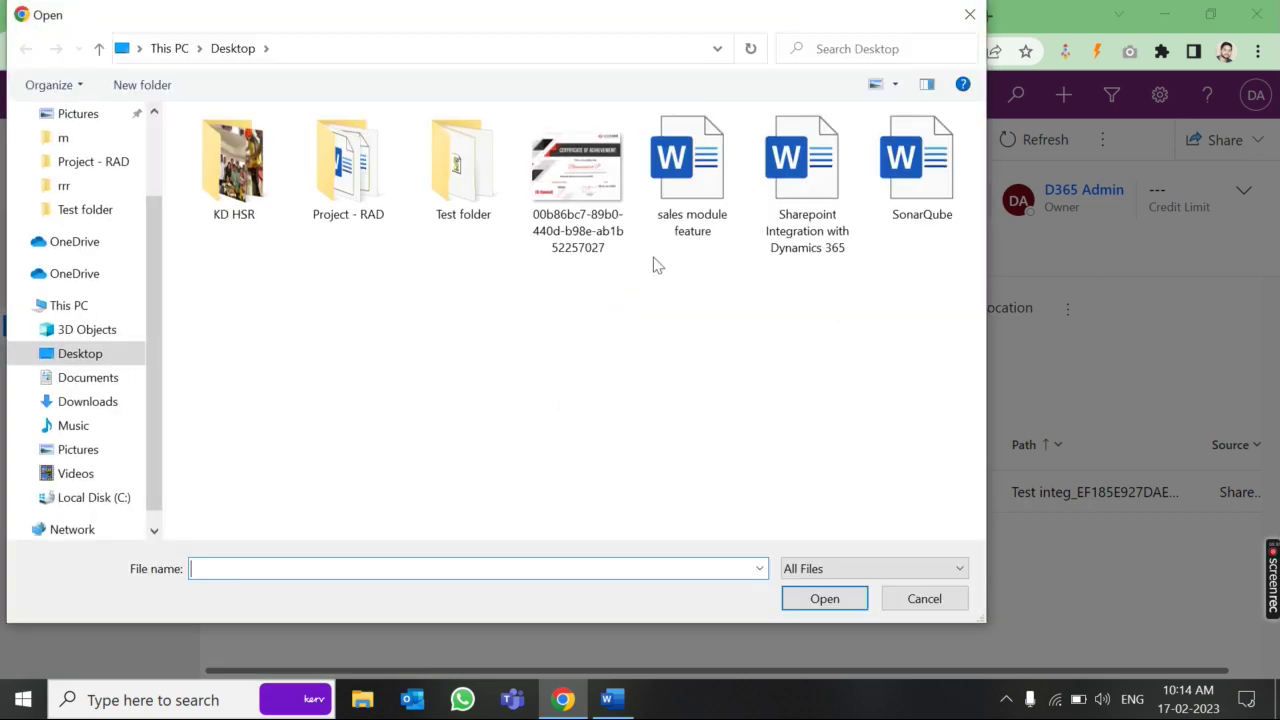
click(577, 185)
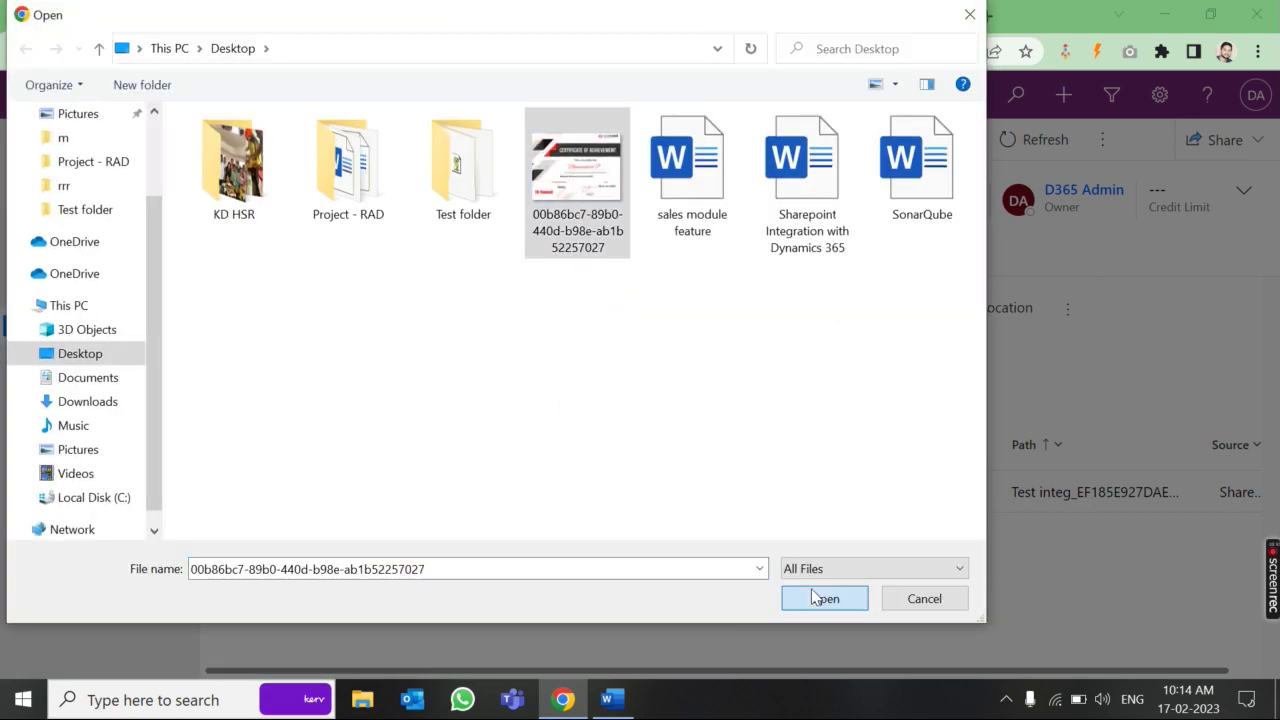
click(826, 598)
click(791, 509)
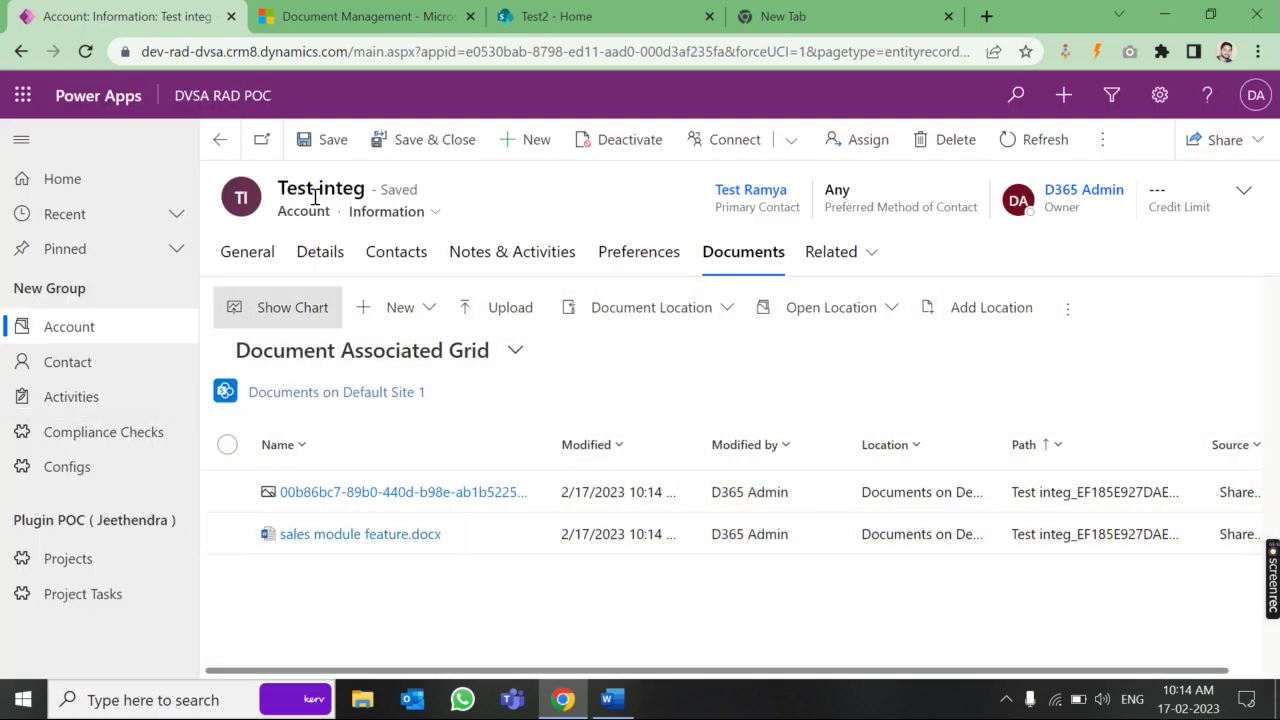
click(430, 141)
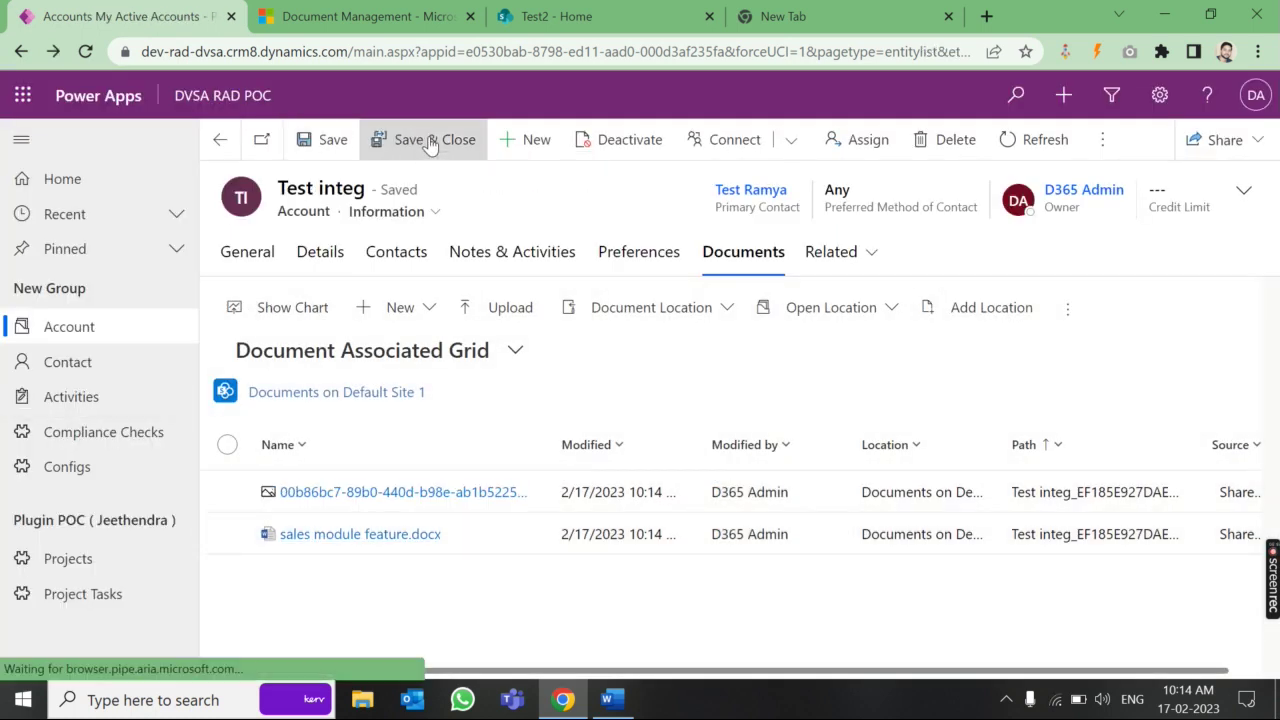
On the Test2 site, hide the Teams banner and open the Account library's Test integ folder.
key(ctrl+3)
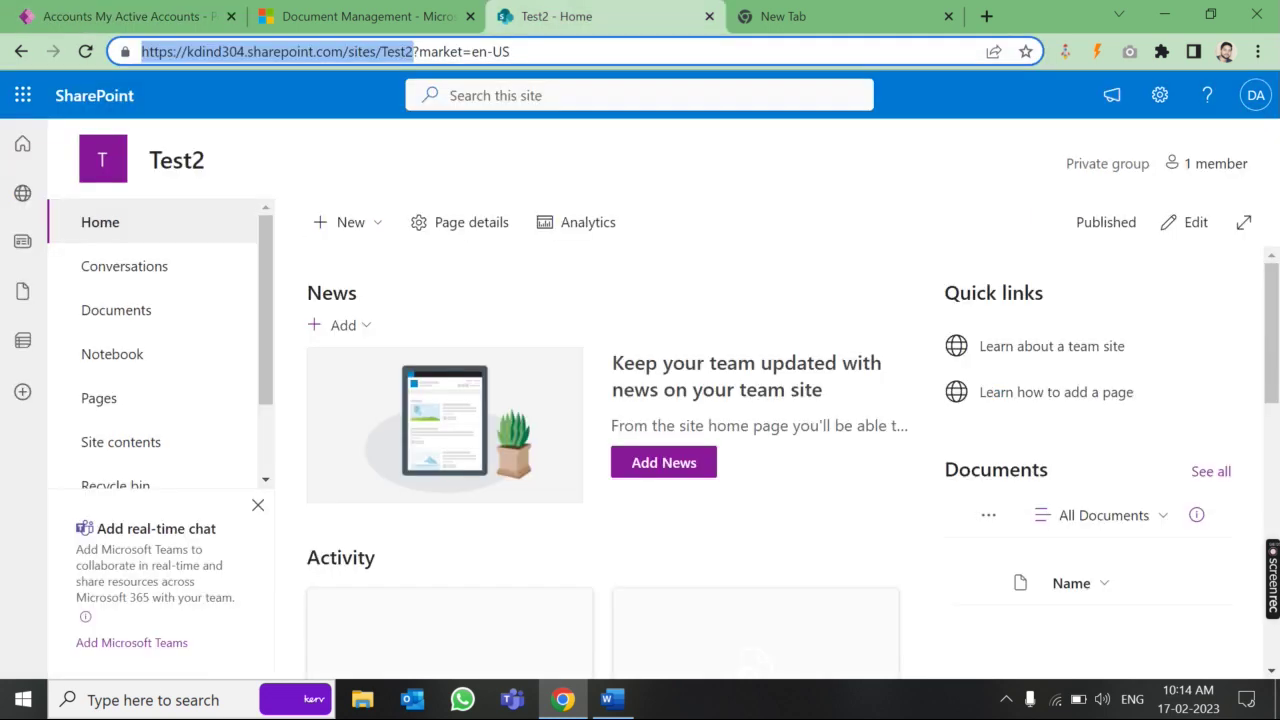
click(258, 505)
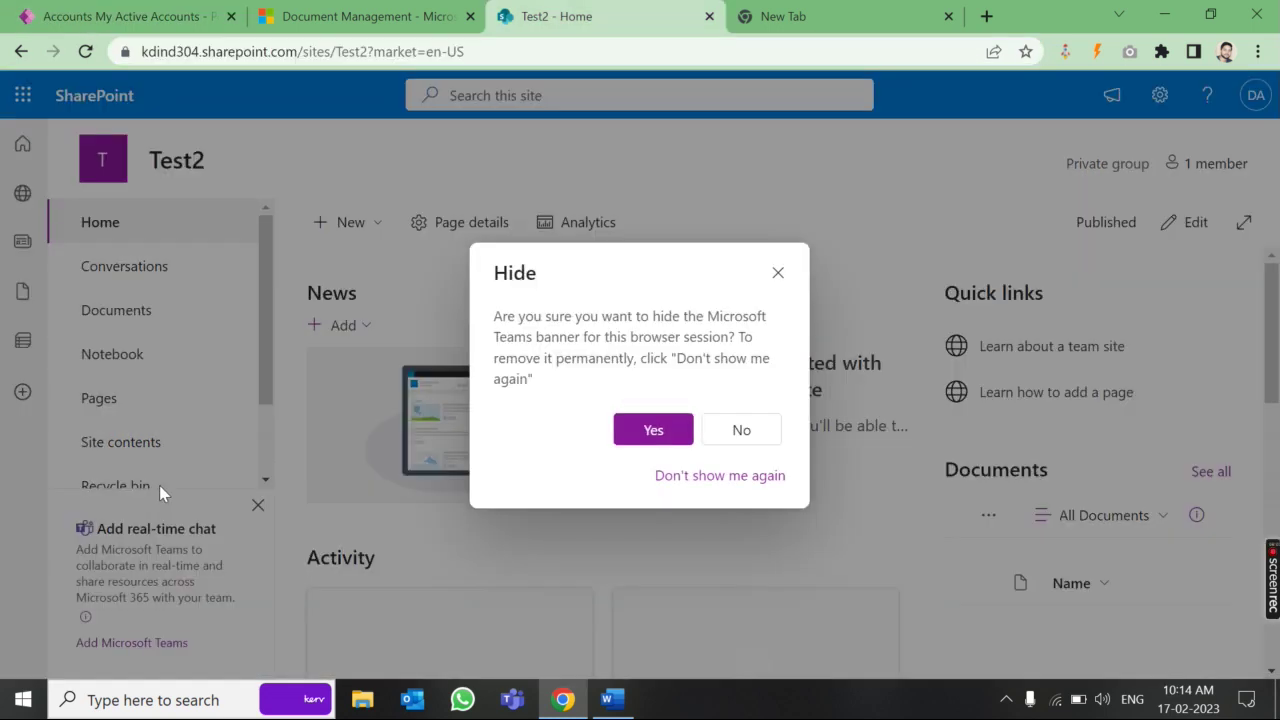
click(677, 425)
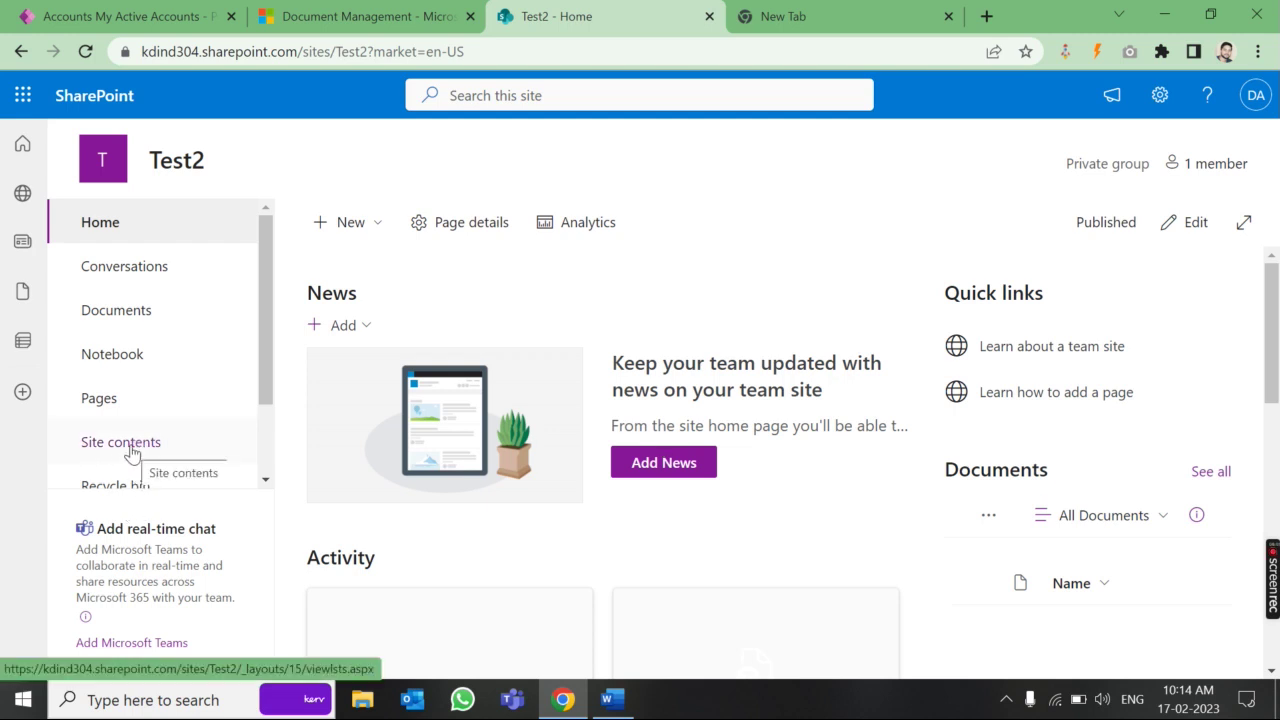
click(112, 445)
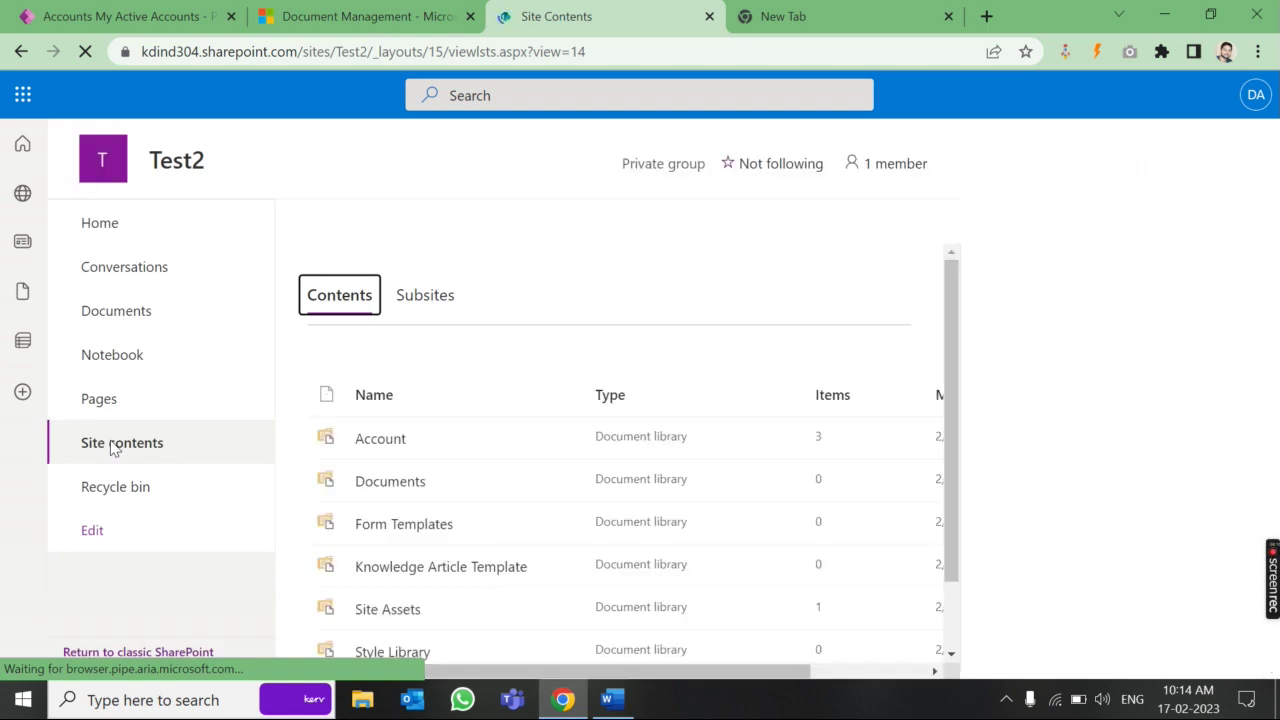
click(376, 441)
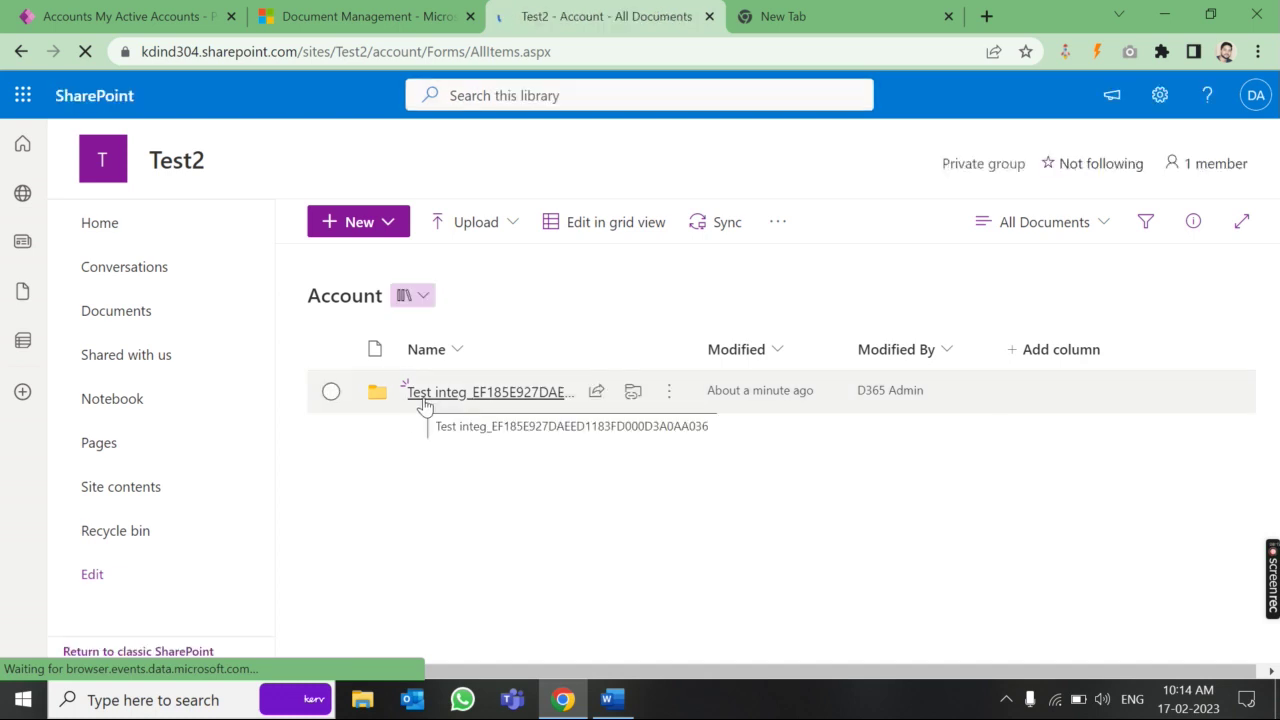
click(460, 396)
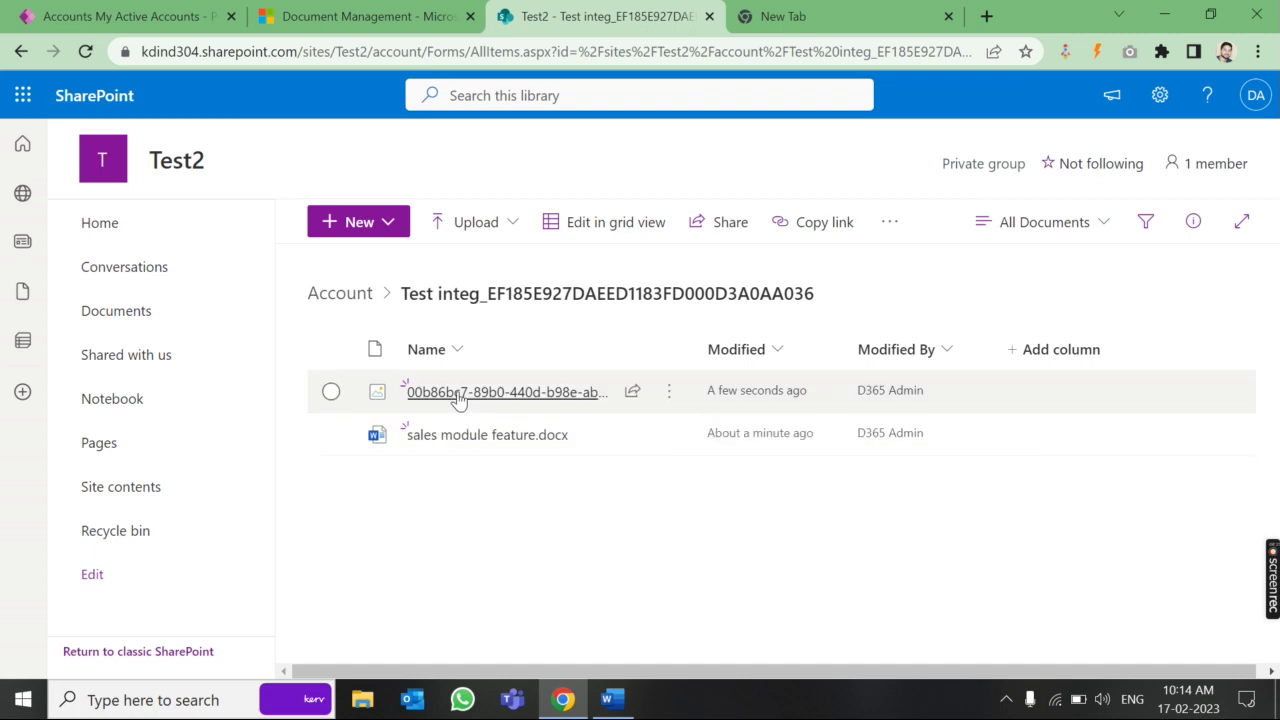
mouse_move(449, 436)
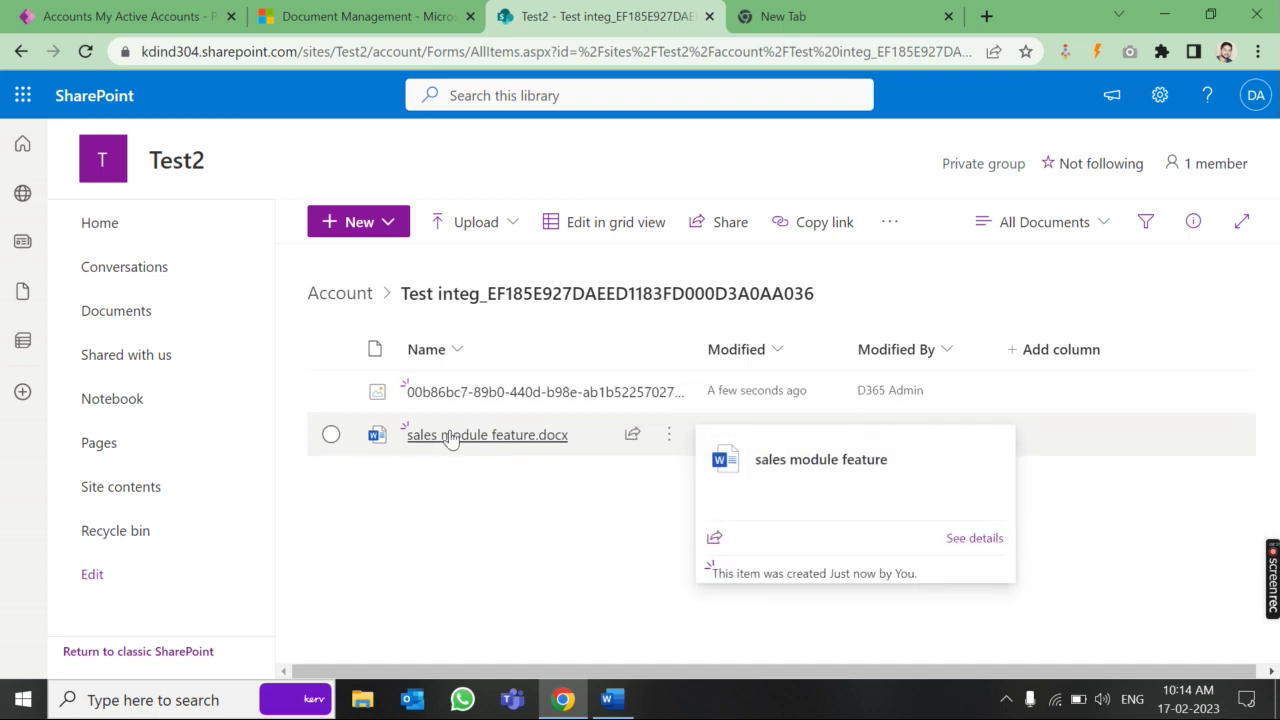
Open the Test integ account record in Dynamics 365, then return to its SharePoint folder.
click(118, 16)
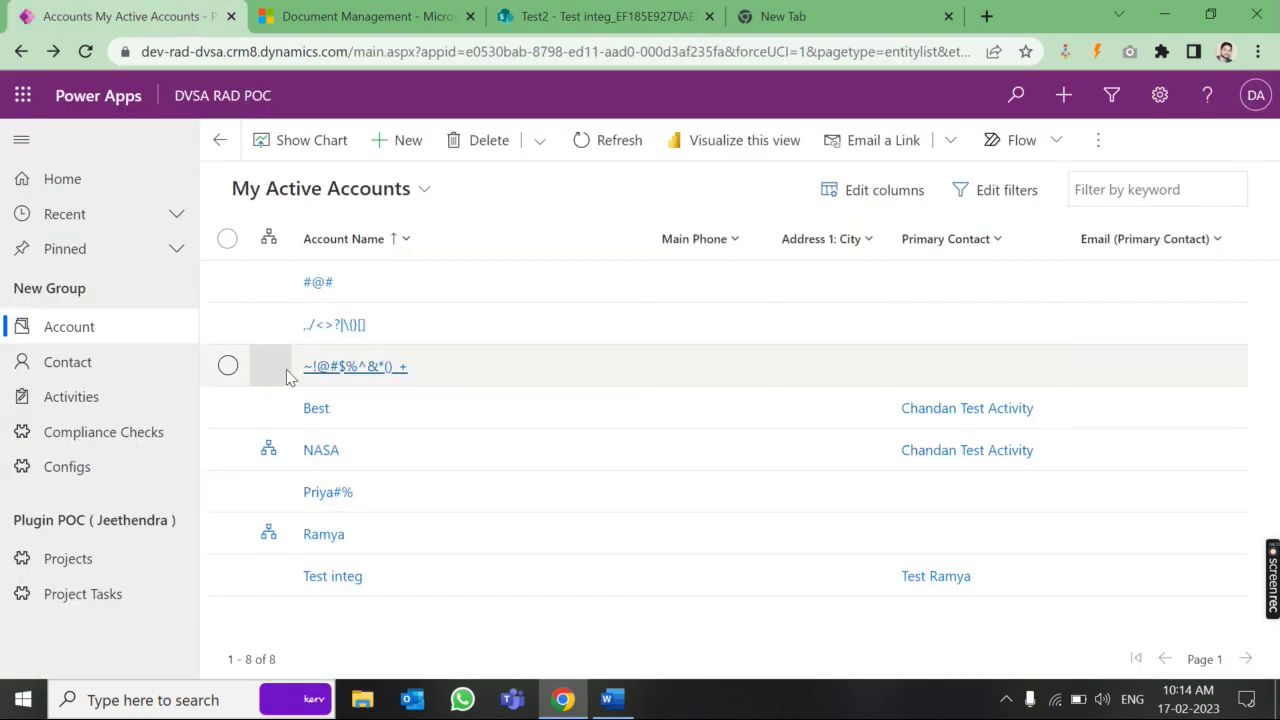
click(336, 589)
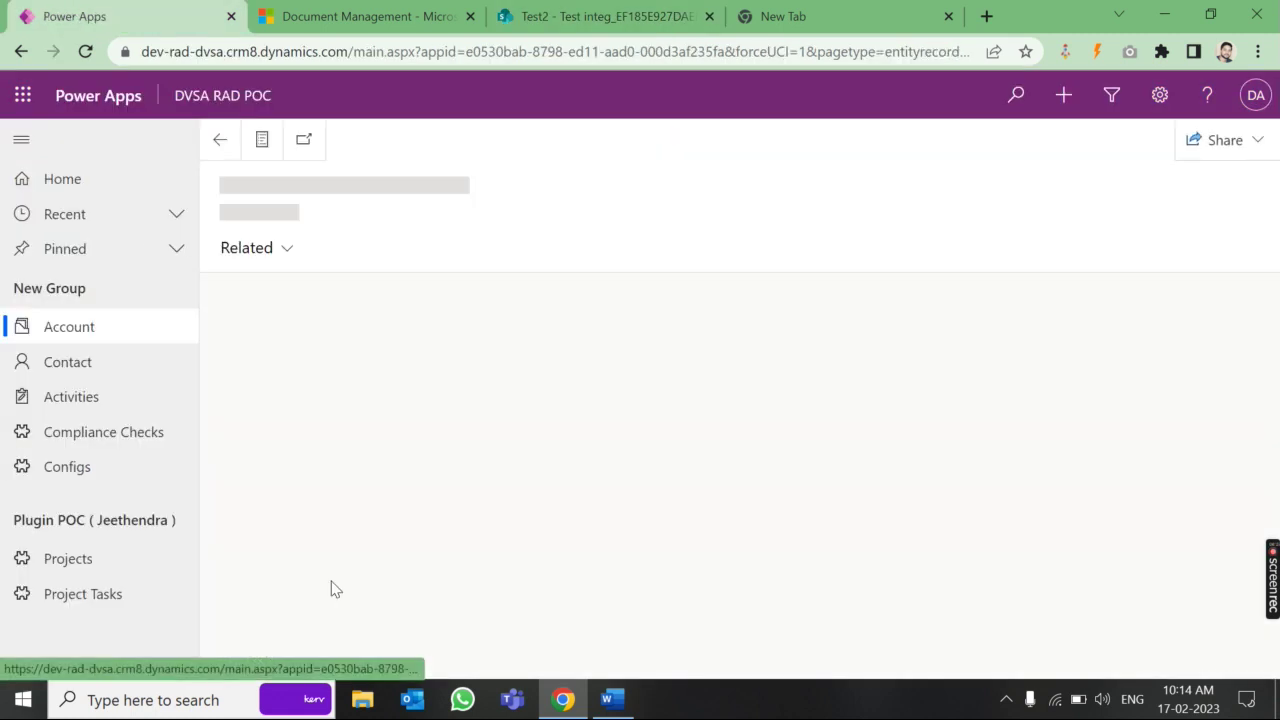
click(600, 16)
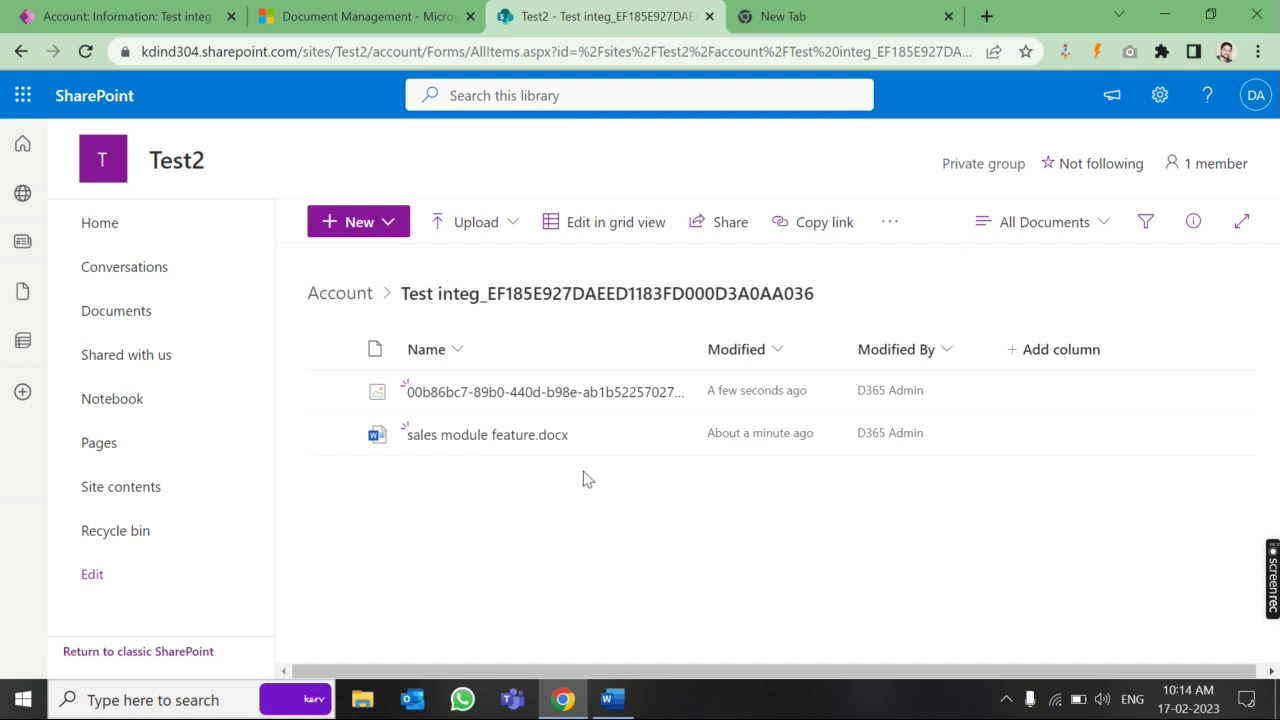
Delete the uploaded image from the SharePoint Test integ folder.
click(331, 392)
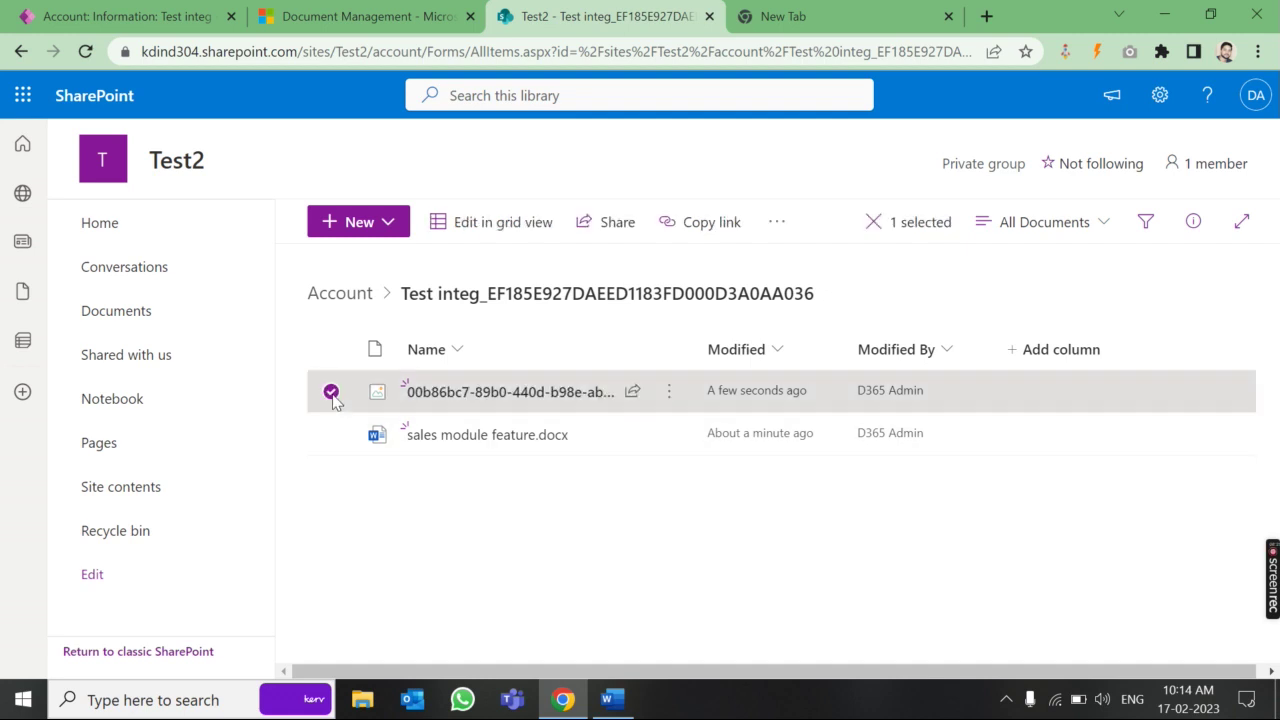
click(670, 393)
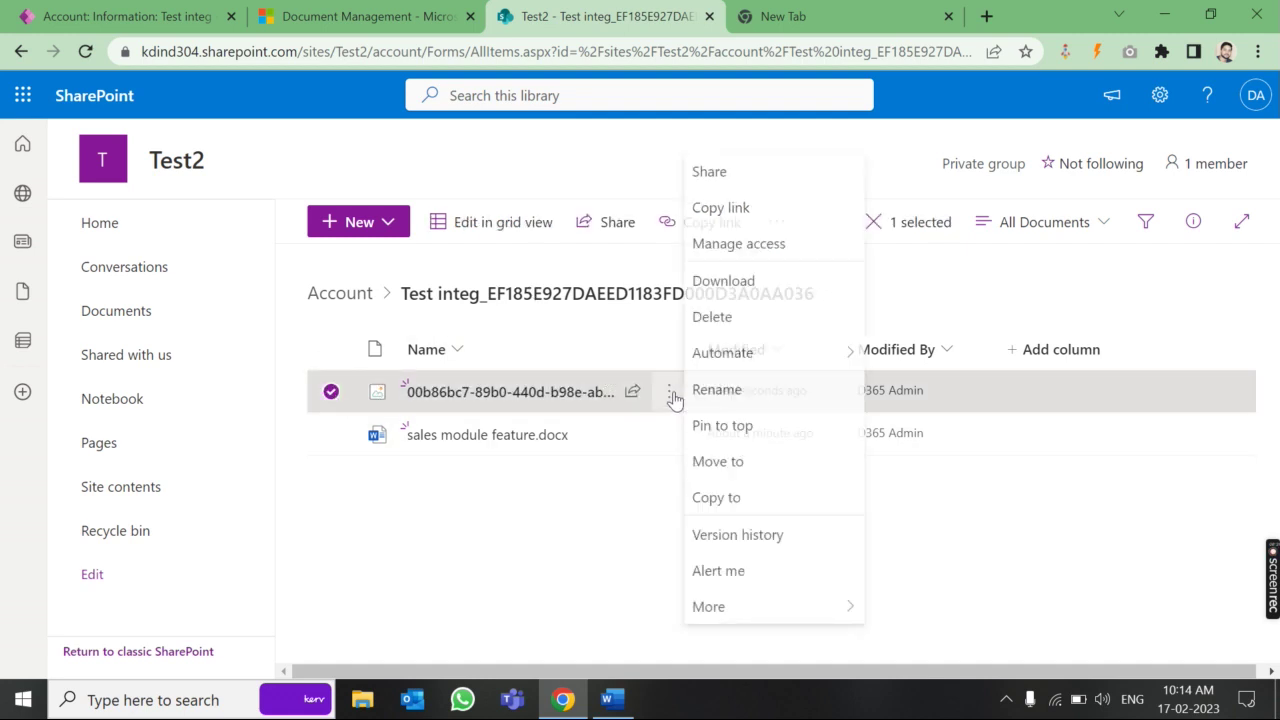
click(734, 344)
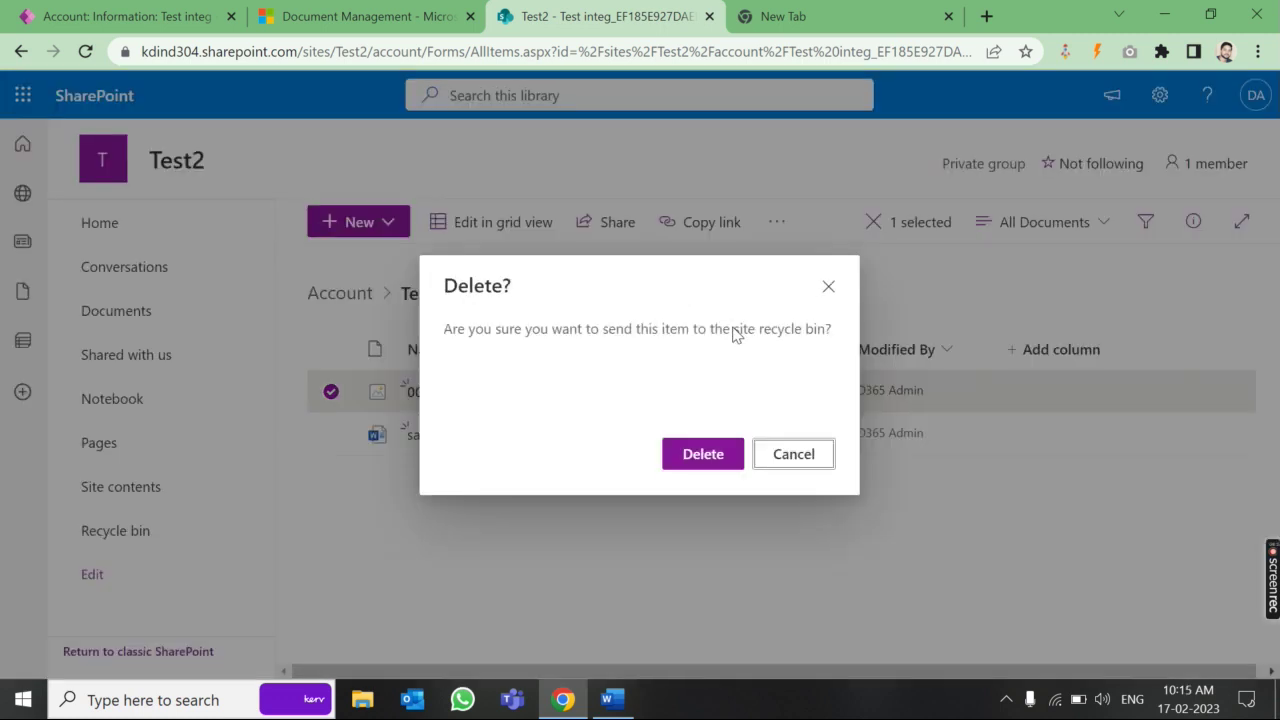
click(710, 461)
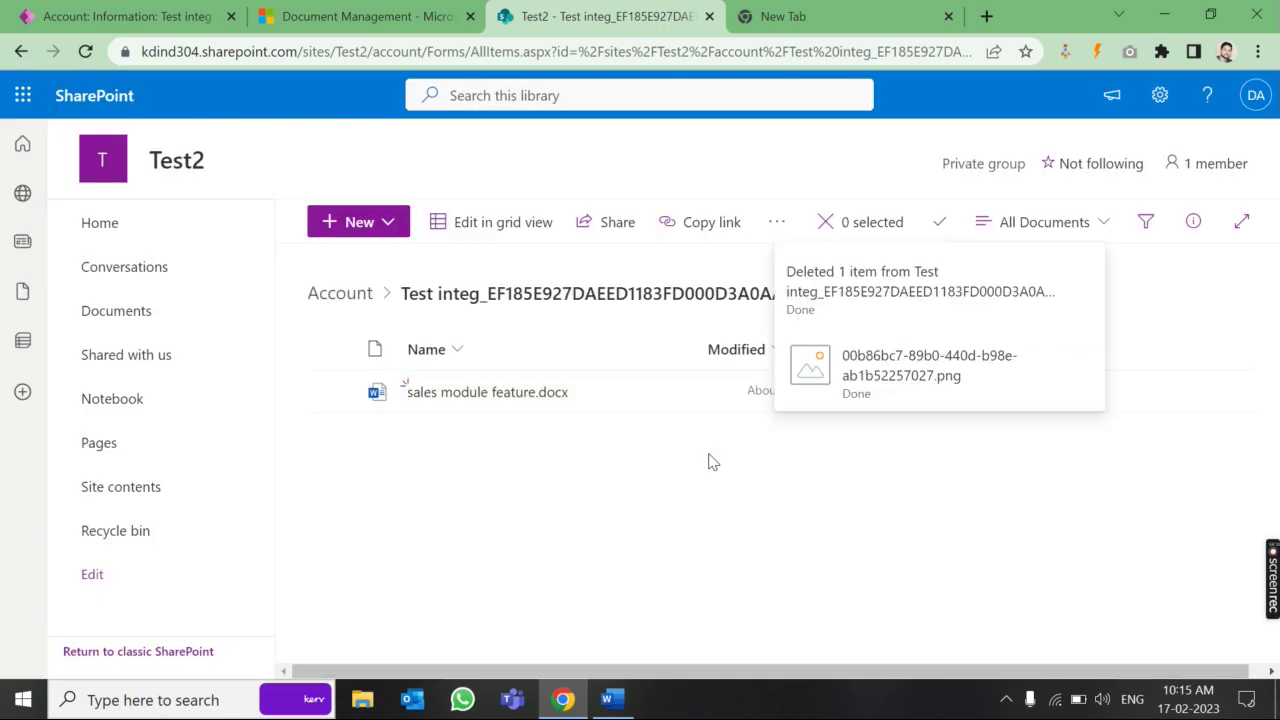
Upload SonarQube.docx into the Test integ folder, then return to the Test integ account record.
click(489, 230)
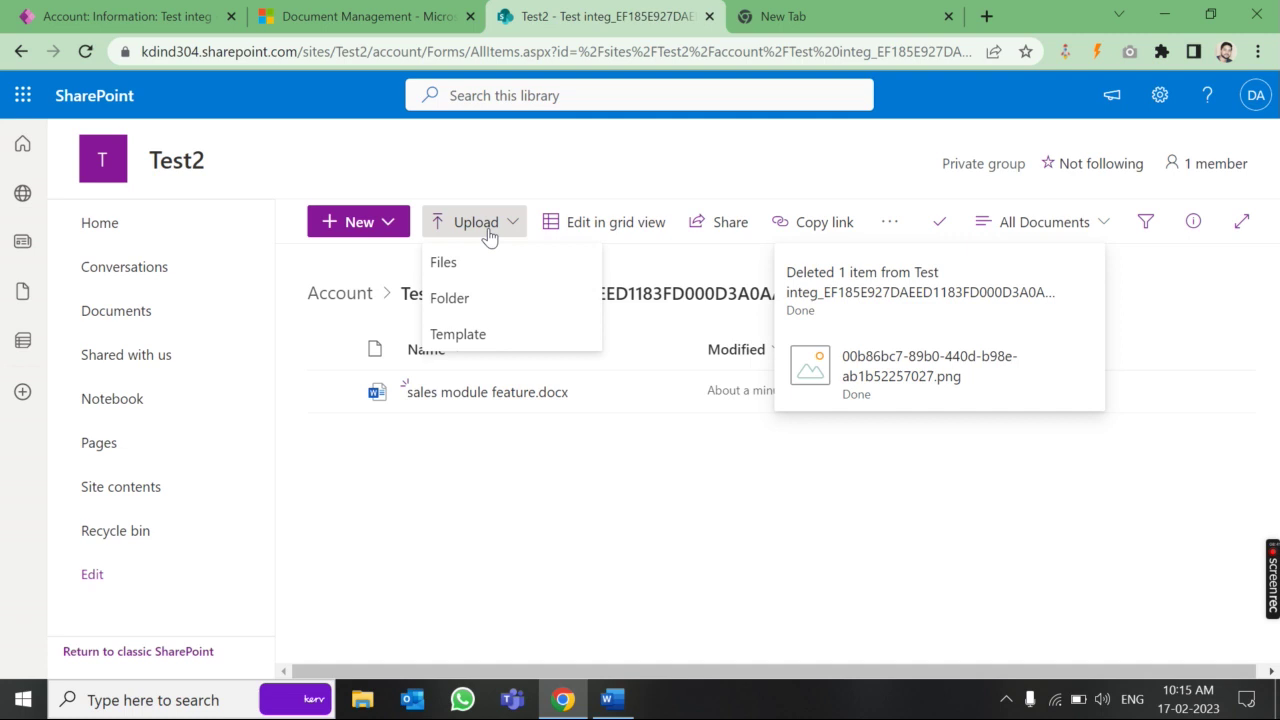
click(465, 261)
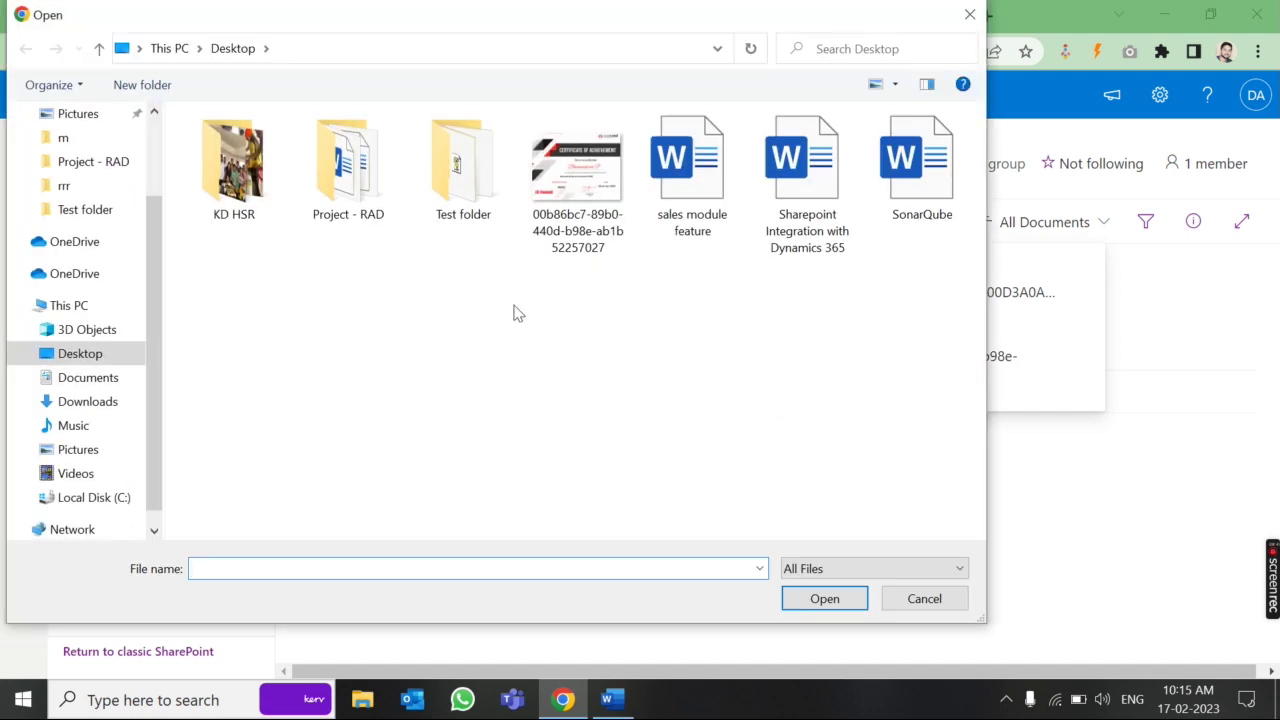
click(918, 165)
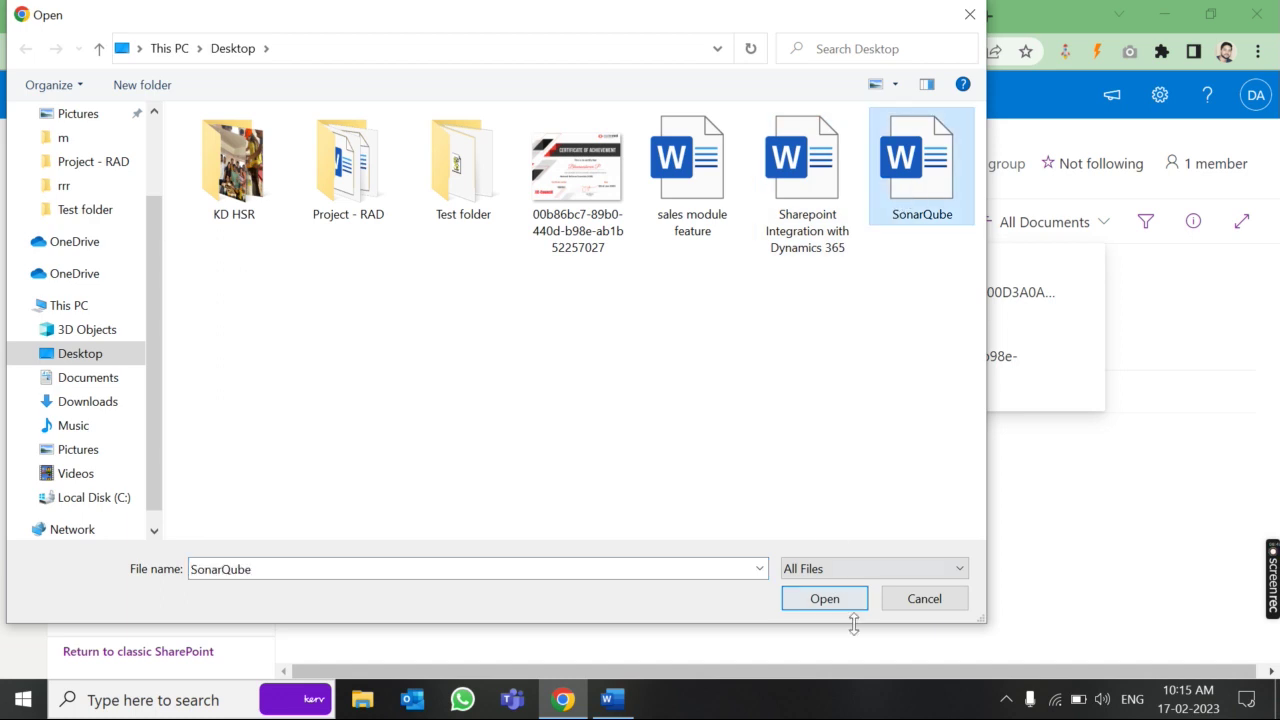
click(825, 599)
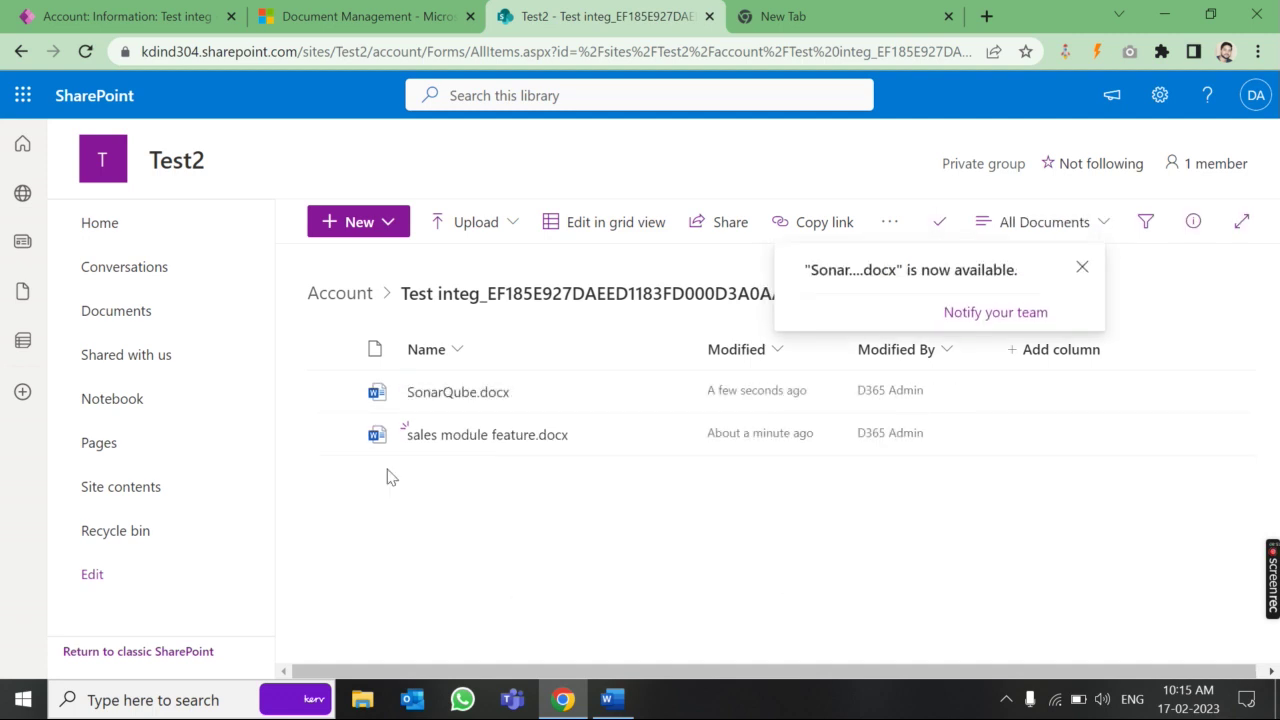
click(120, 16)
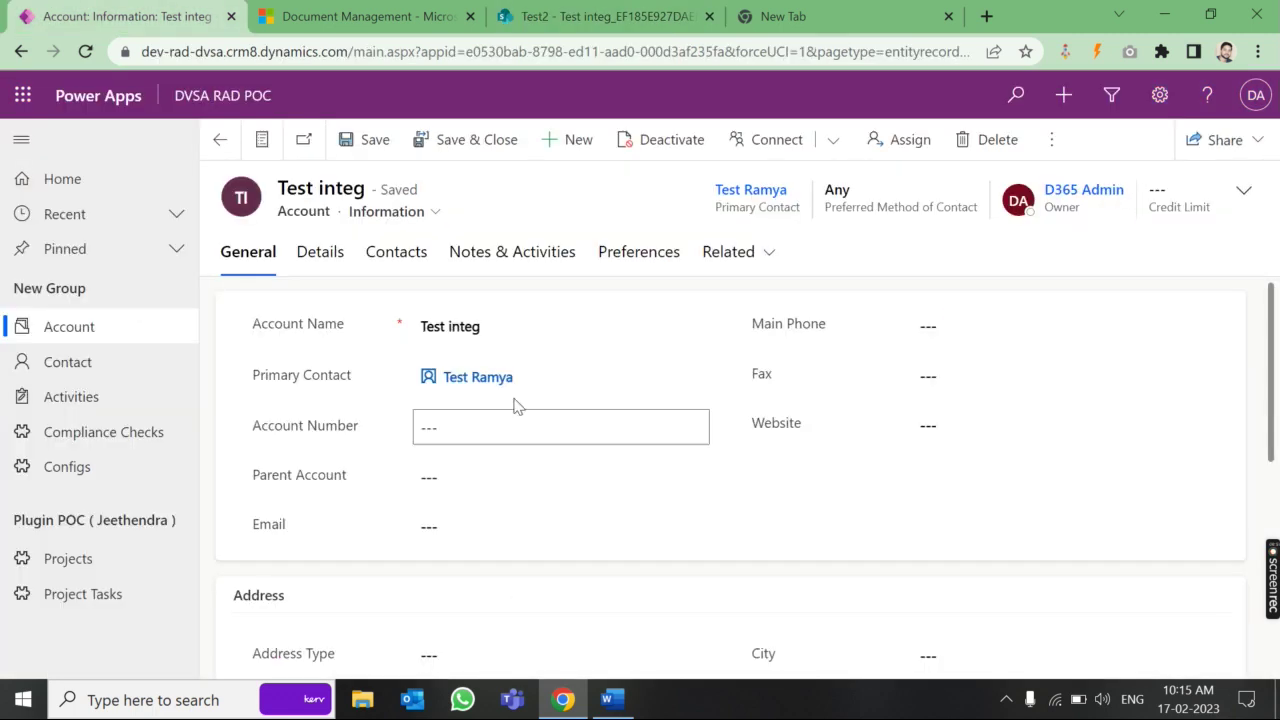
Show the Test integ account's related Documents grid.
scroll(489, 443, down, 3)
scroll(560, 420, up, 3)
click(766, 253)
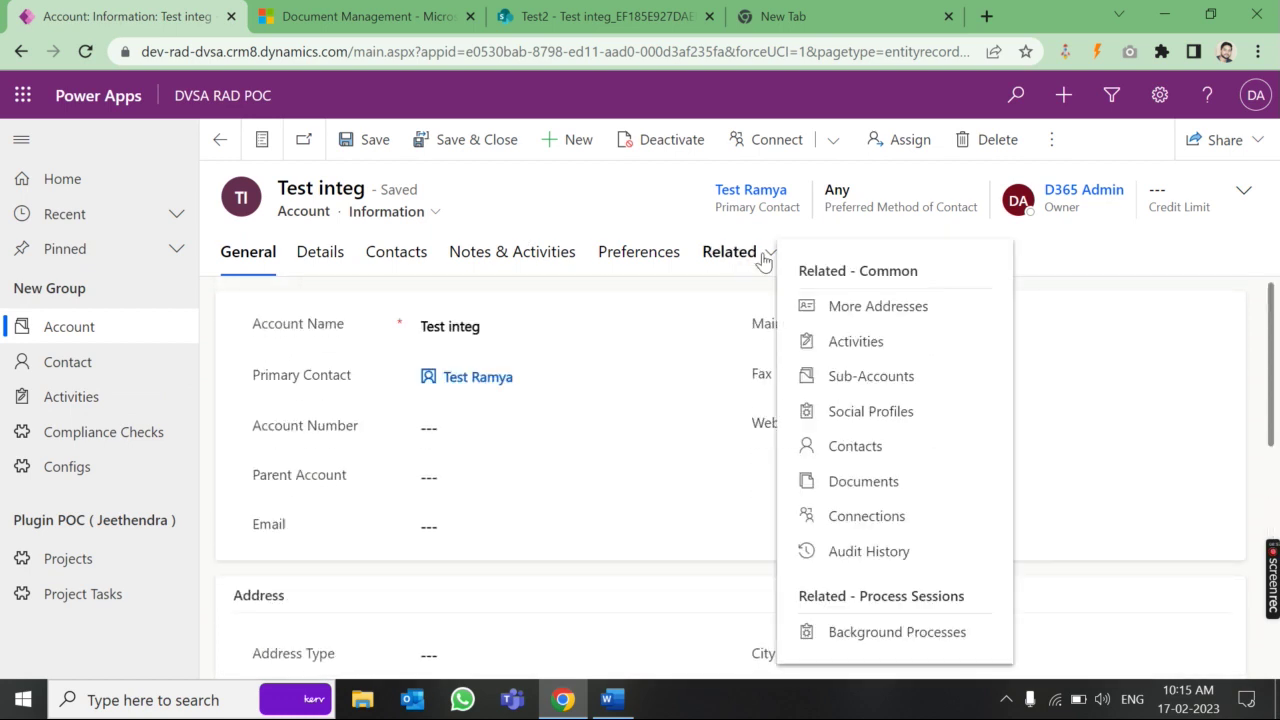
click(884, 483)
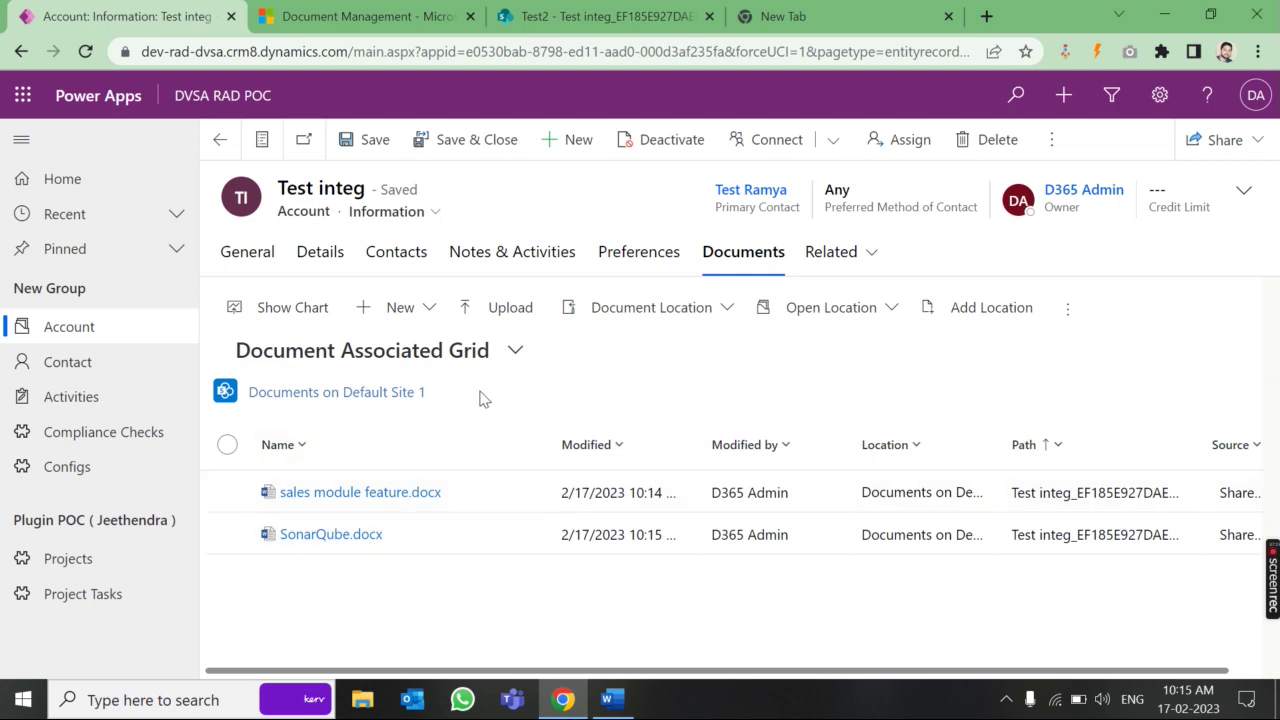
Create a new document folder named KYC docs.
click(432, 311)
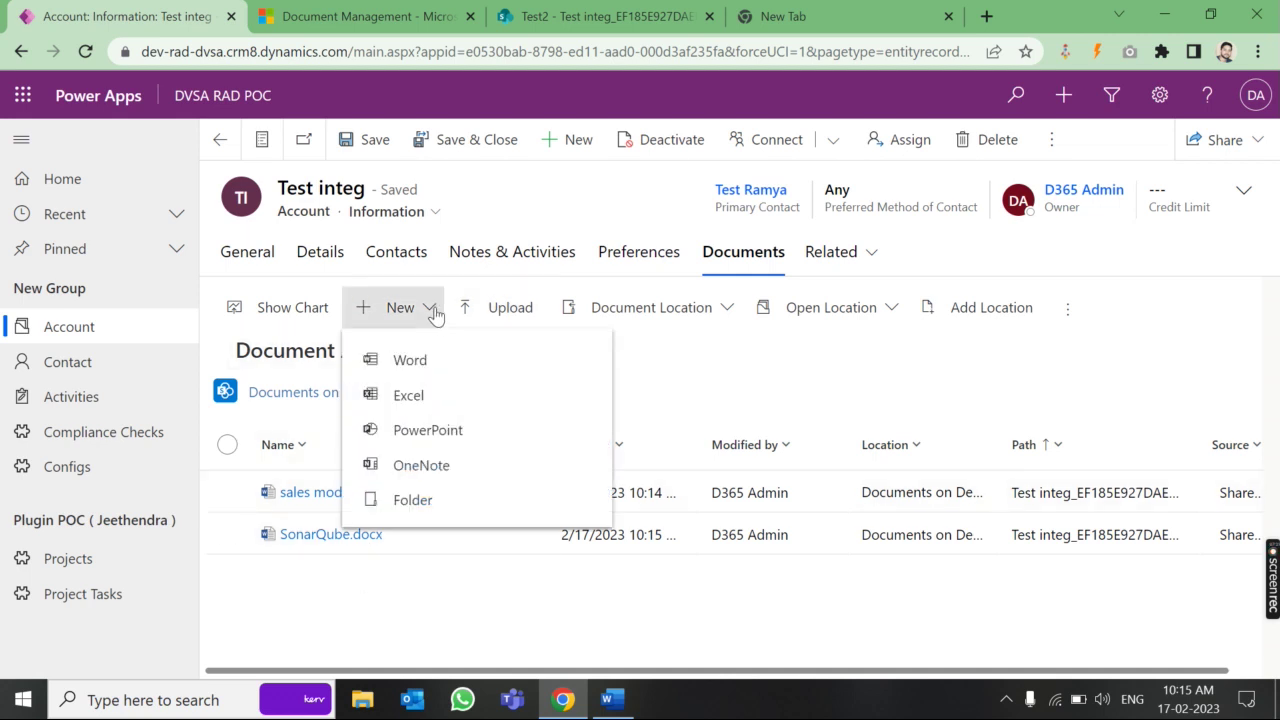
click(414, 510)
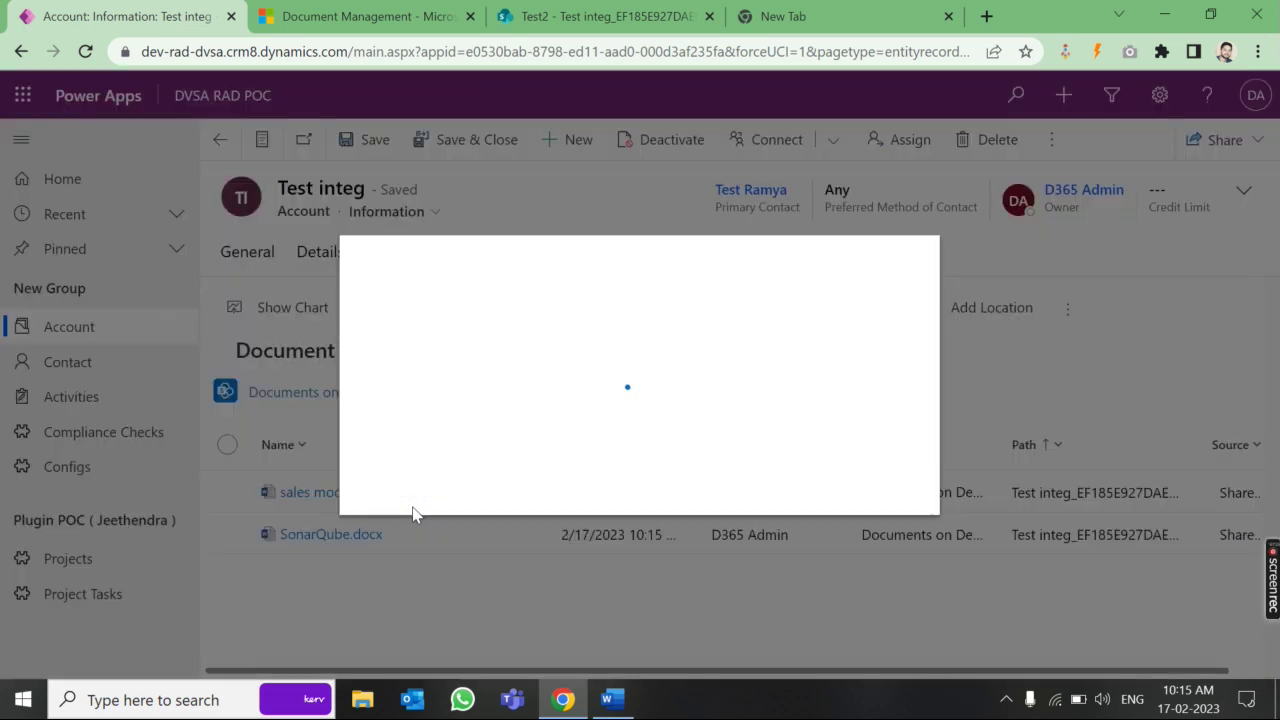
click(597, 330)
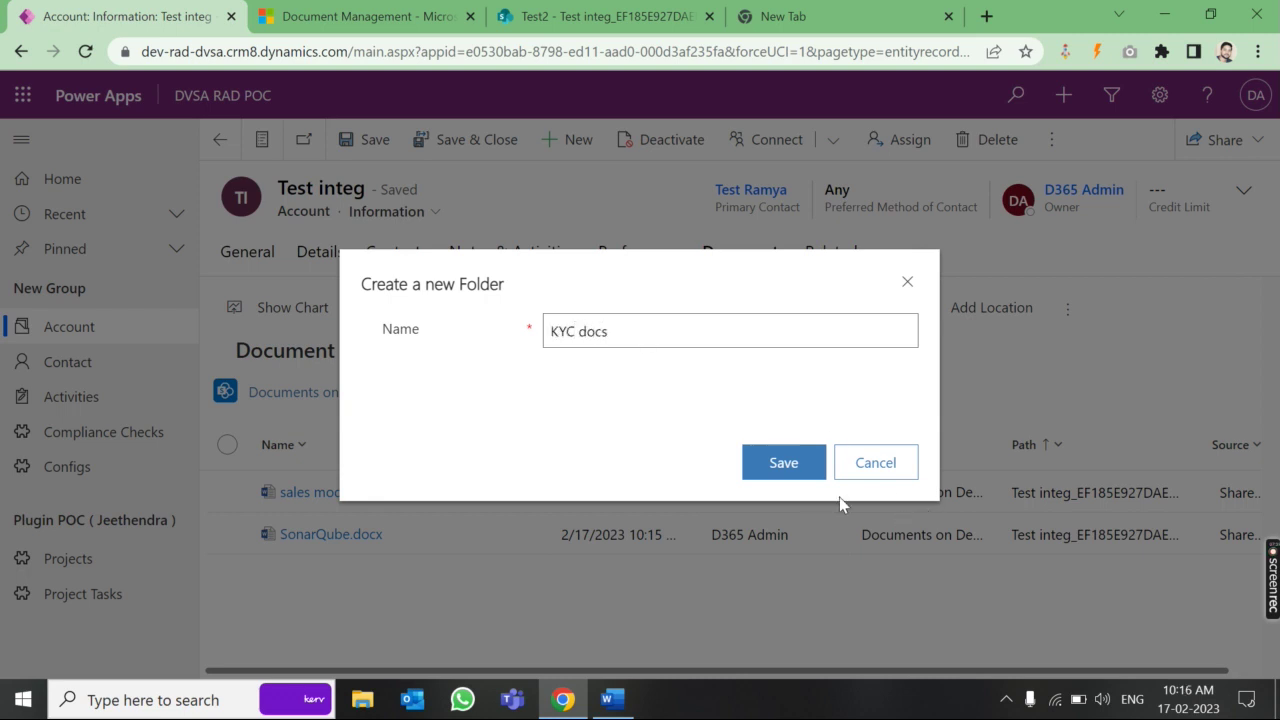
click(794, 466)
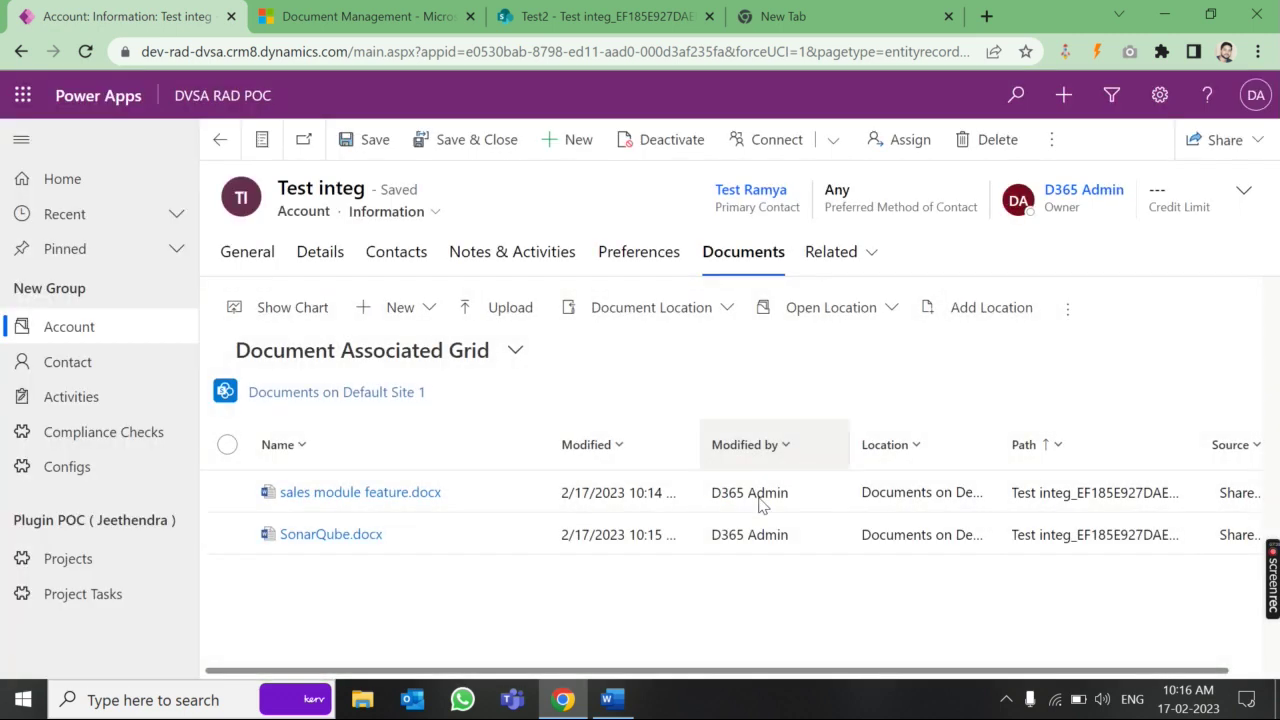
Upload sales module feature.docx into the KYC docs folder, then switch to the SharePoint library.
click(304, 500)
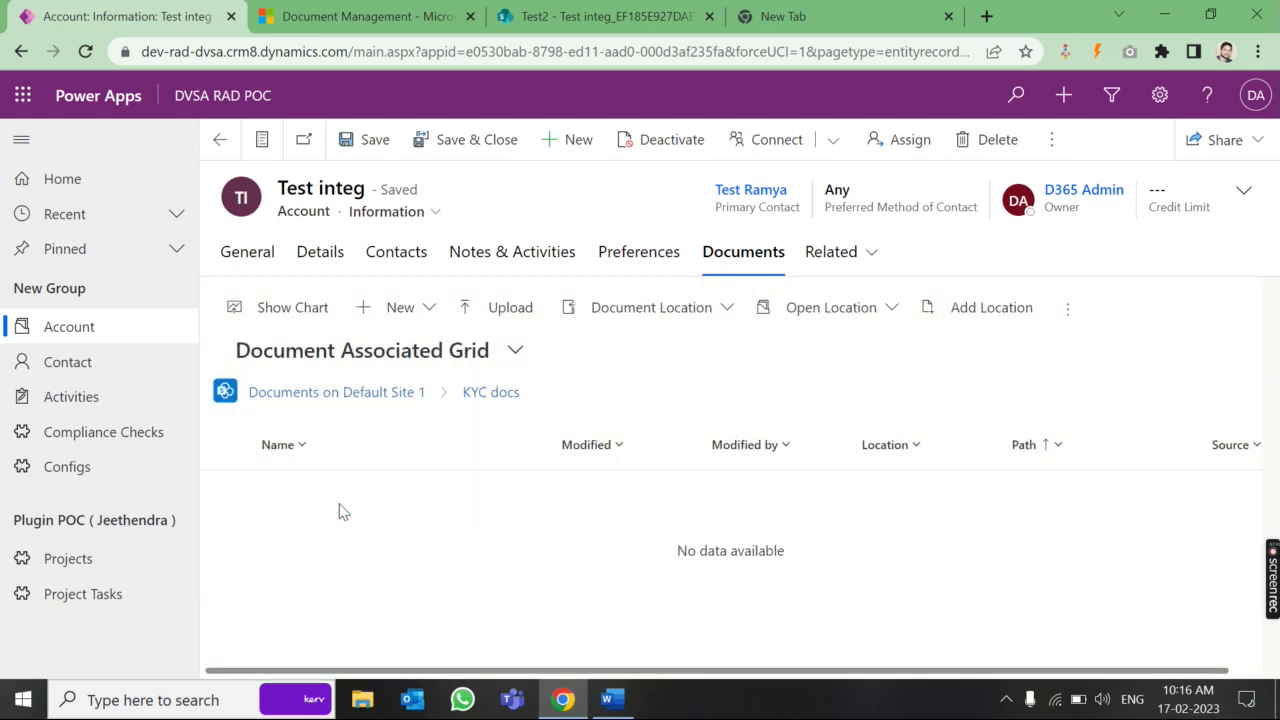
click(498, 316)
click(607, 291)
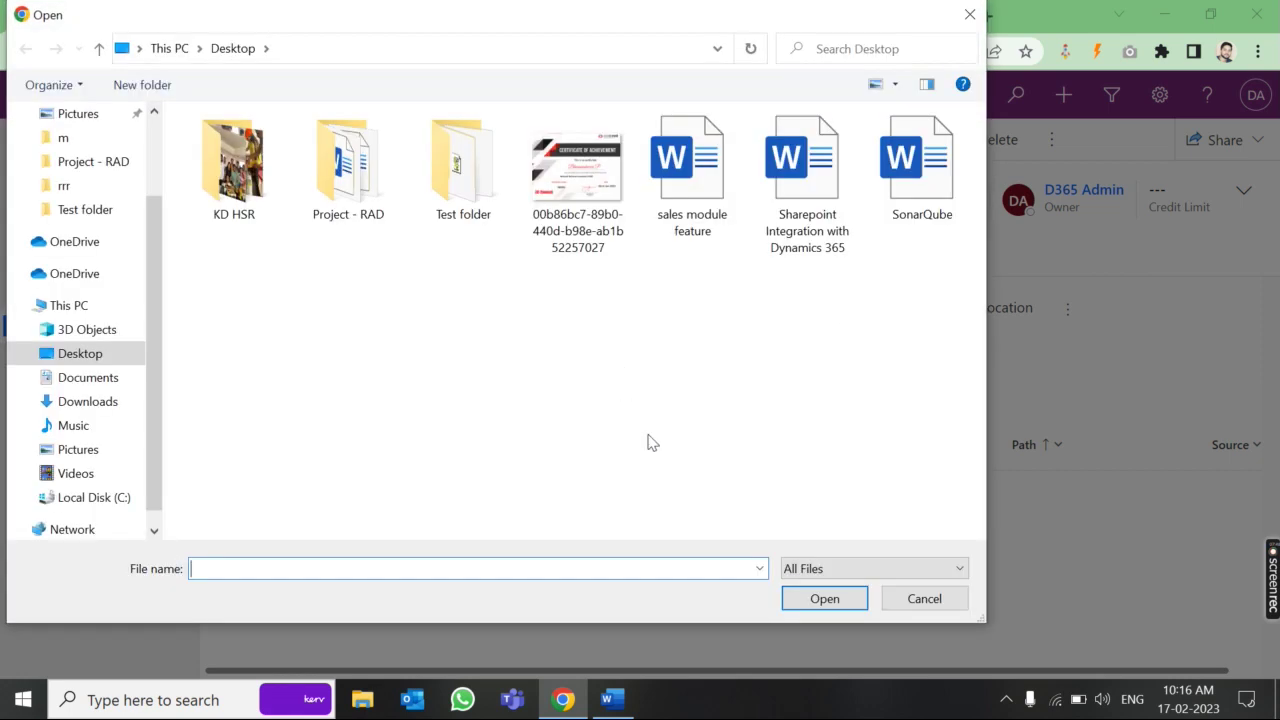
click(712, 250)
click(836, 604)
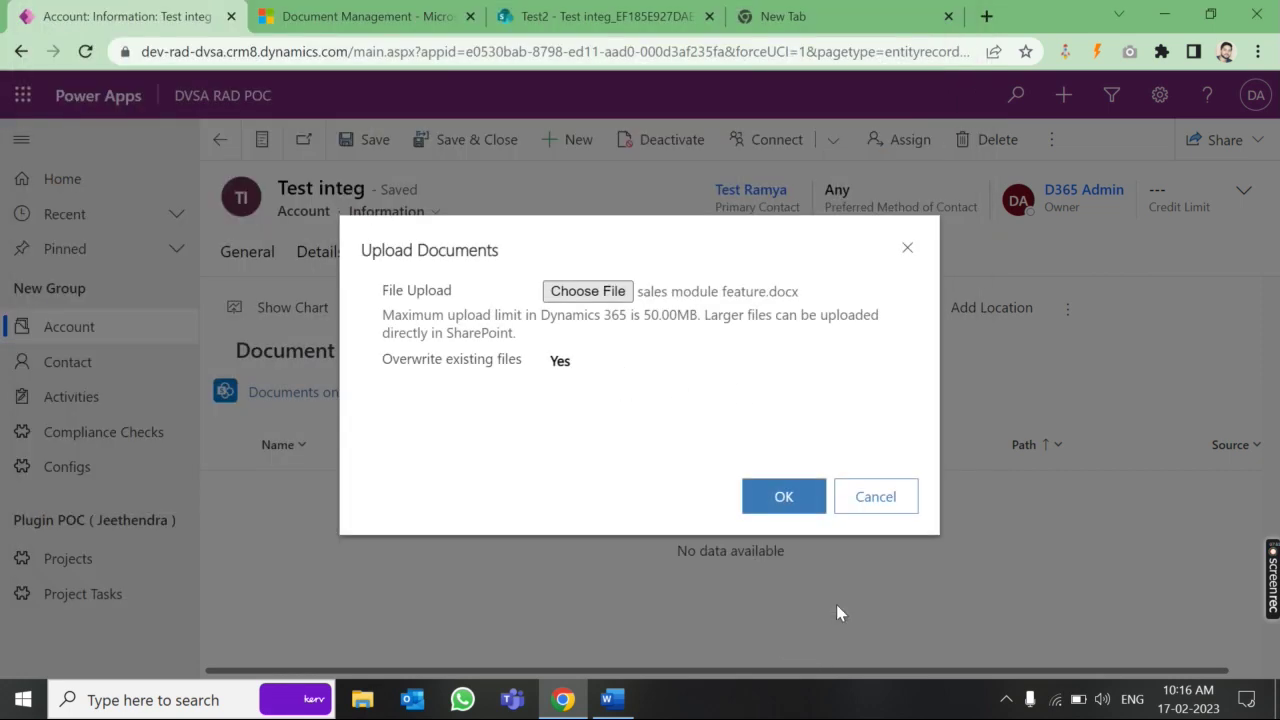
click(792, 500)
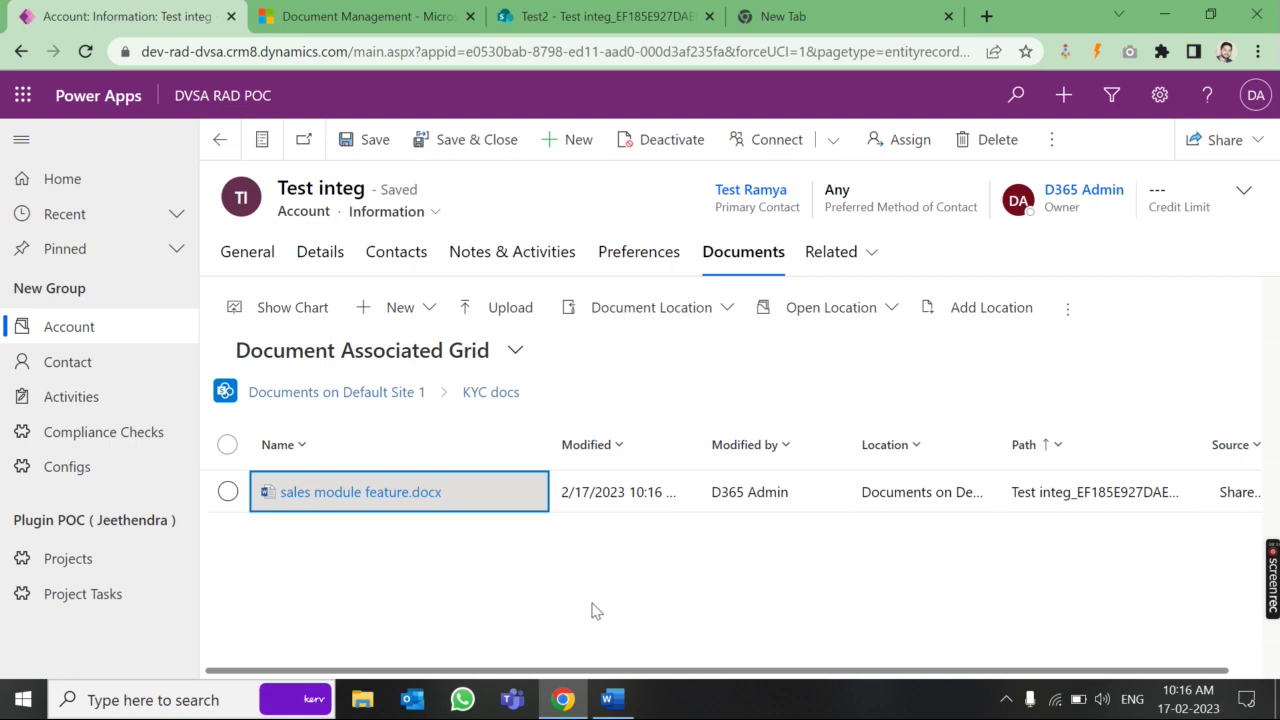
click(600, 10)
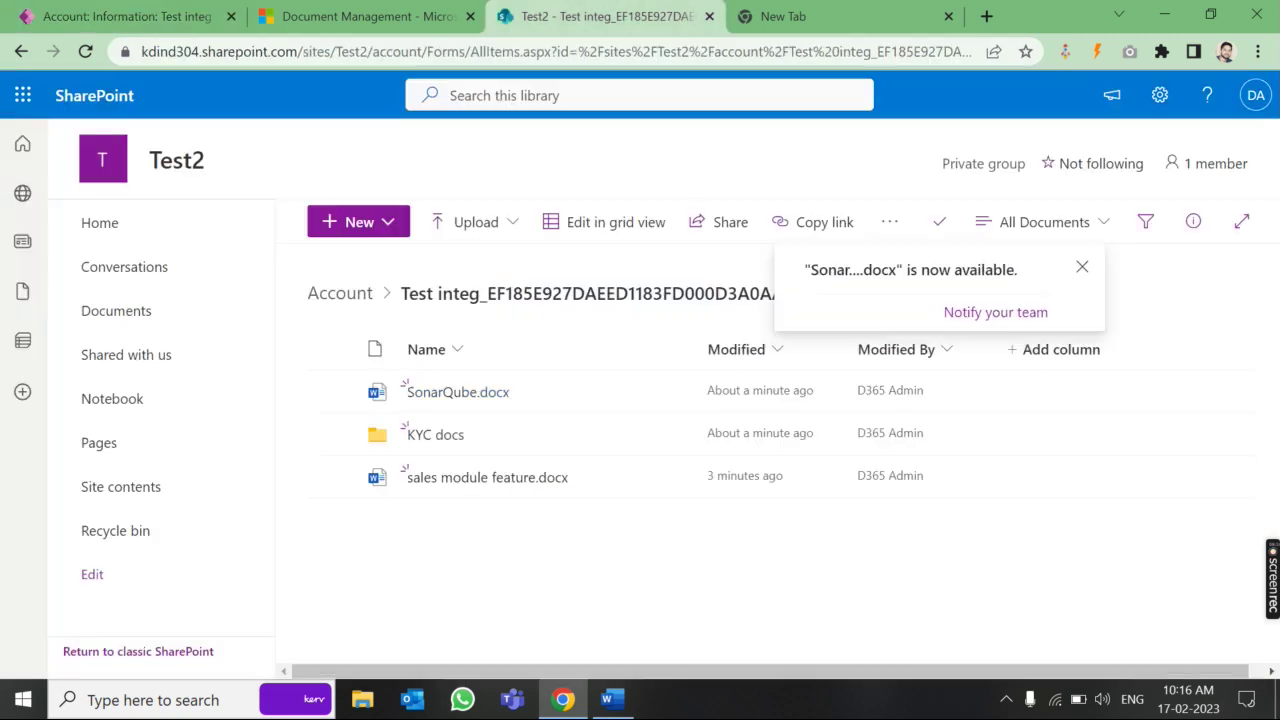
Open SharePoint's KYC docs folder to verify sales module feature.docx synced there.
click(440, 437)
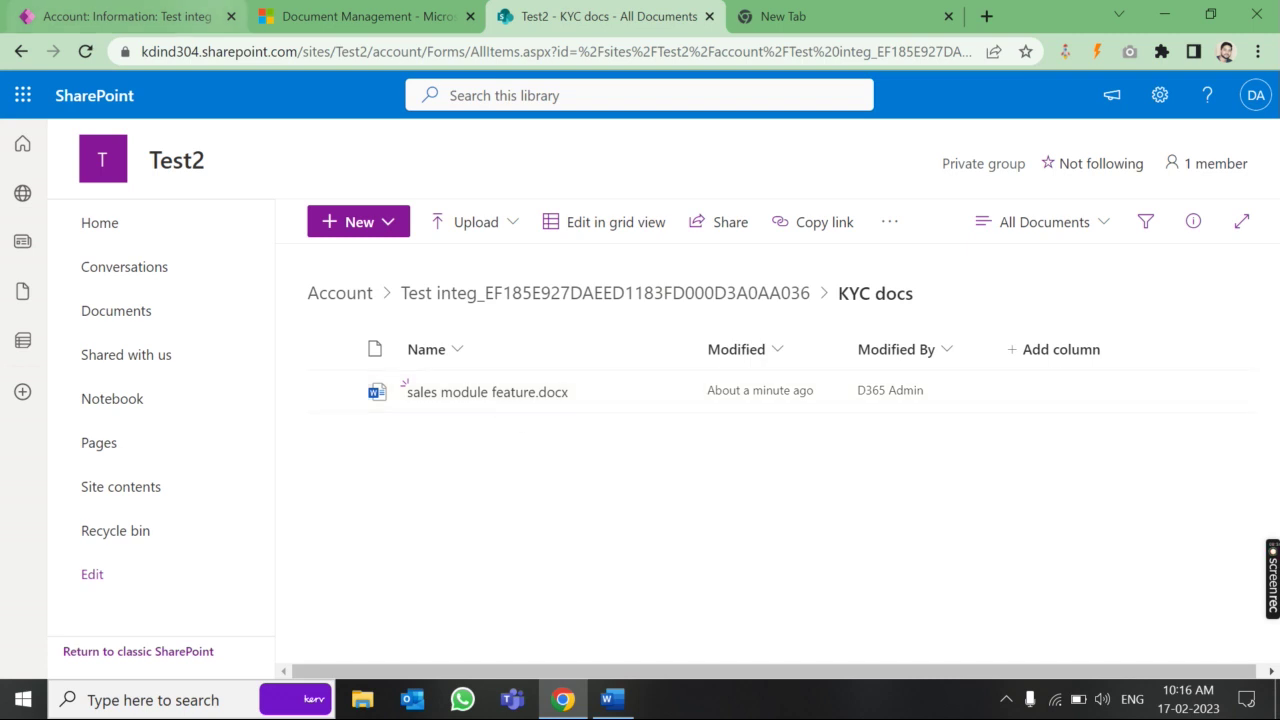
click(360, 16)
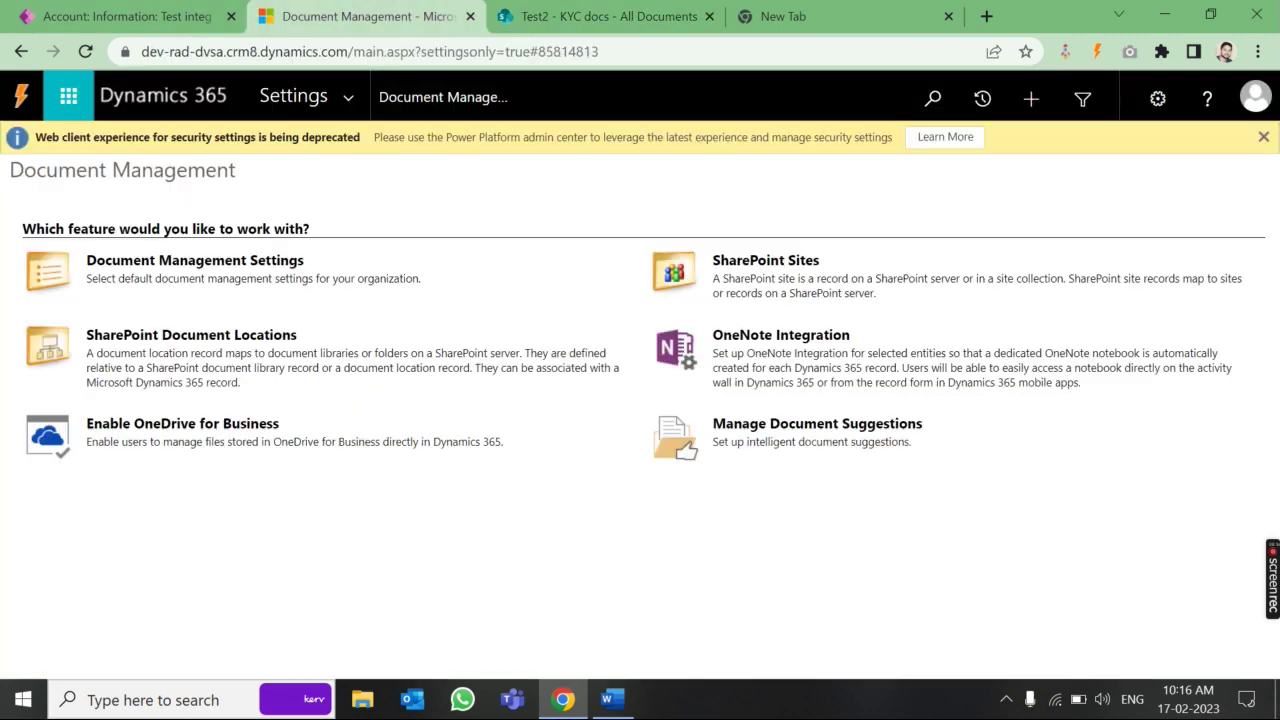
In Document Management Settings for the Test2 site, tick Duplicate Detection Rule alongside Account.
click(192, 262)
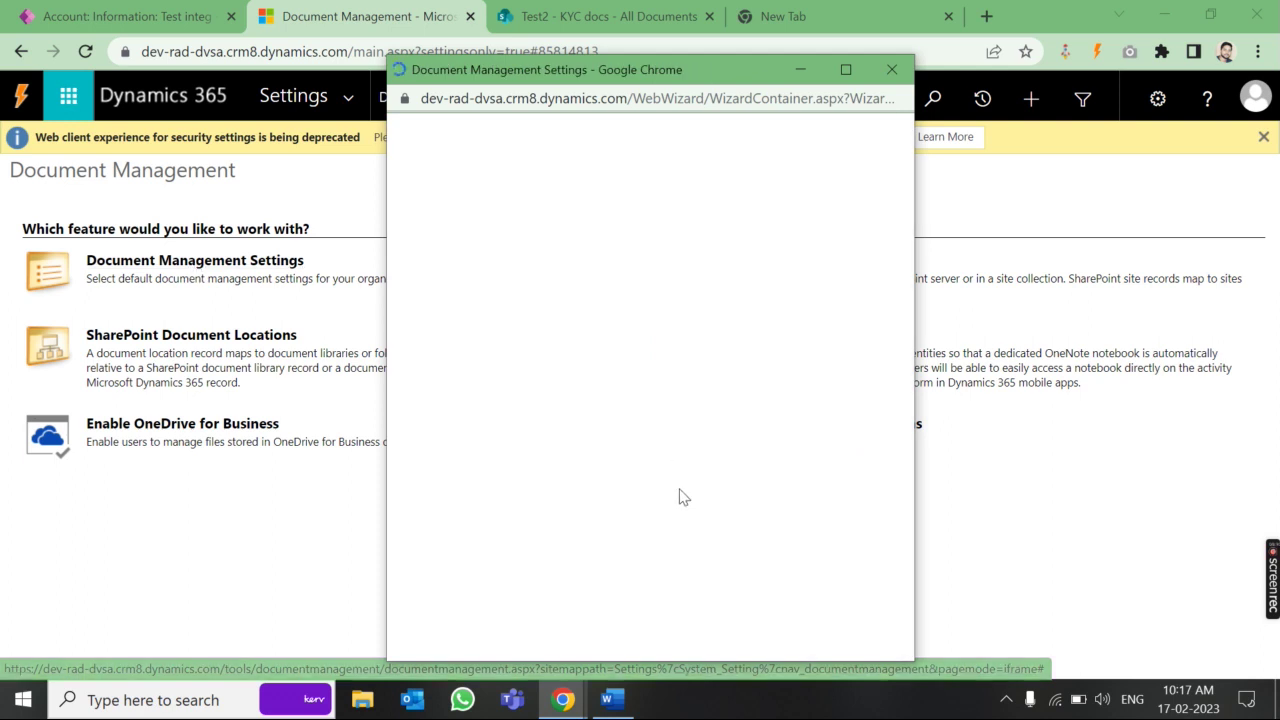
click(603, 14)
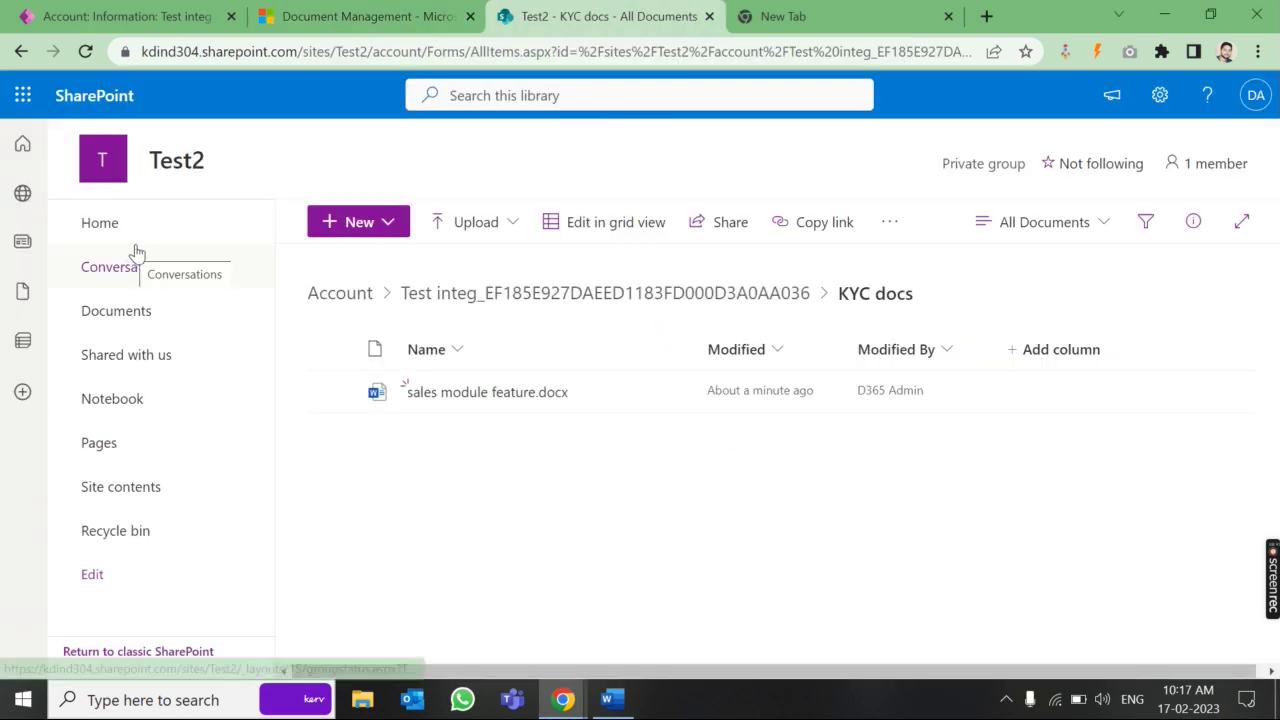
click(33, 204)
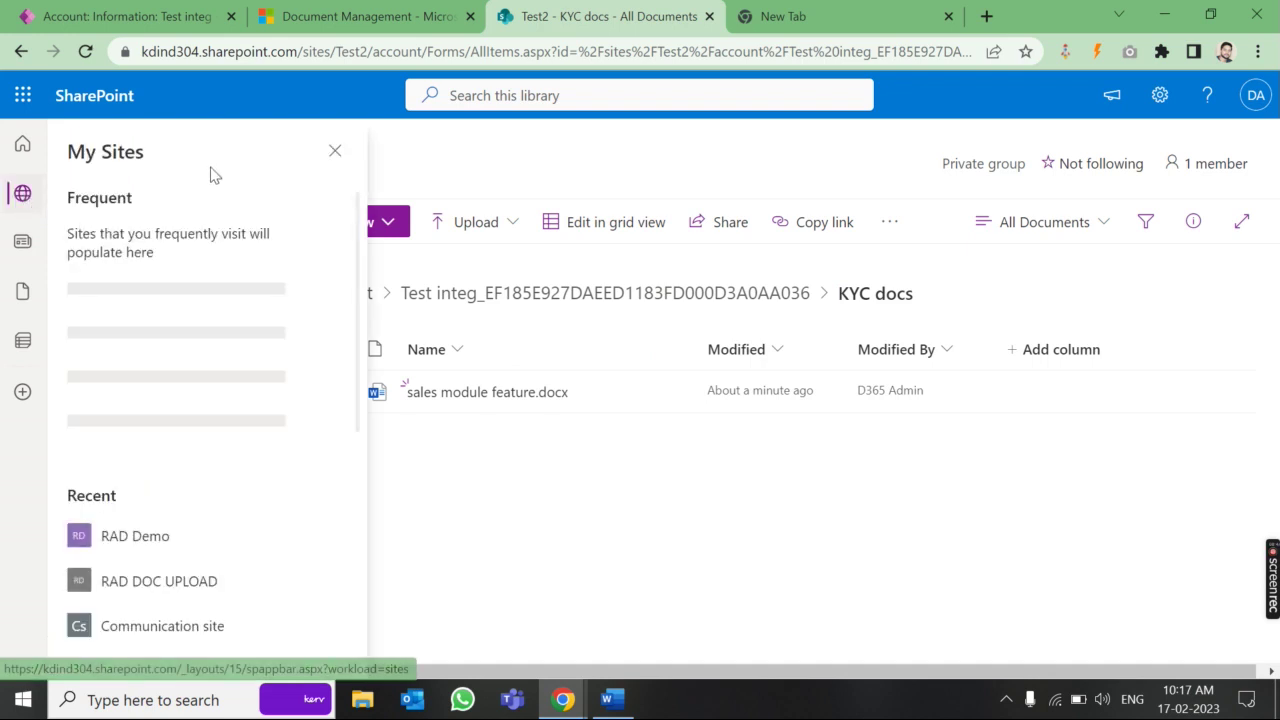
click(354, 13)
mouse_move(566, 700)
click(651, 621)
click(757, 547)
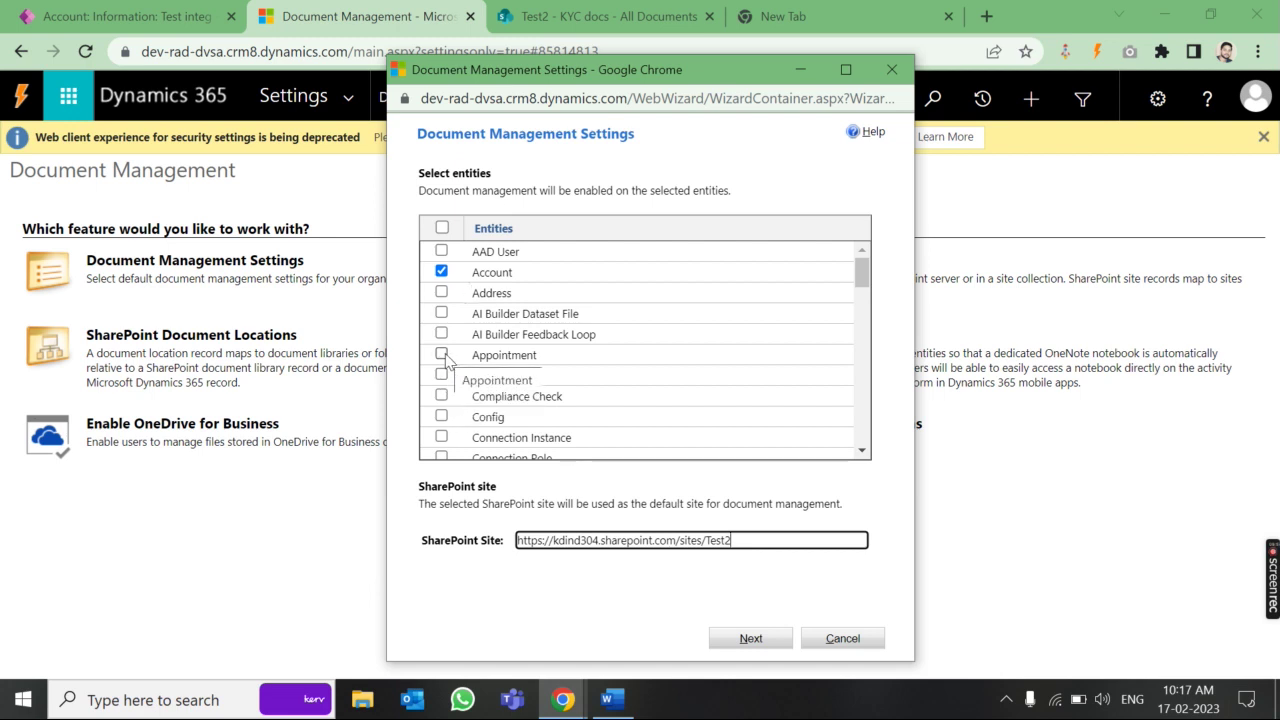
scroll(447, 362, down, 3)
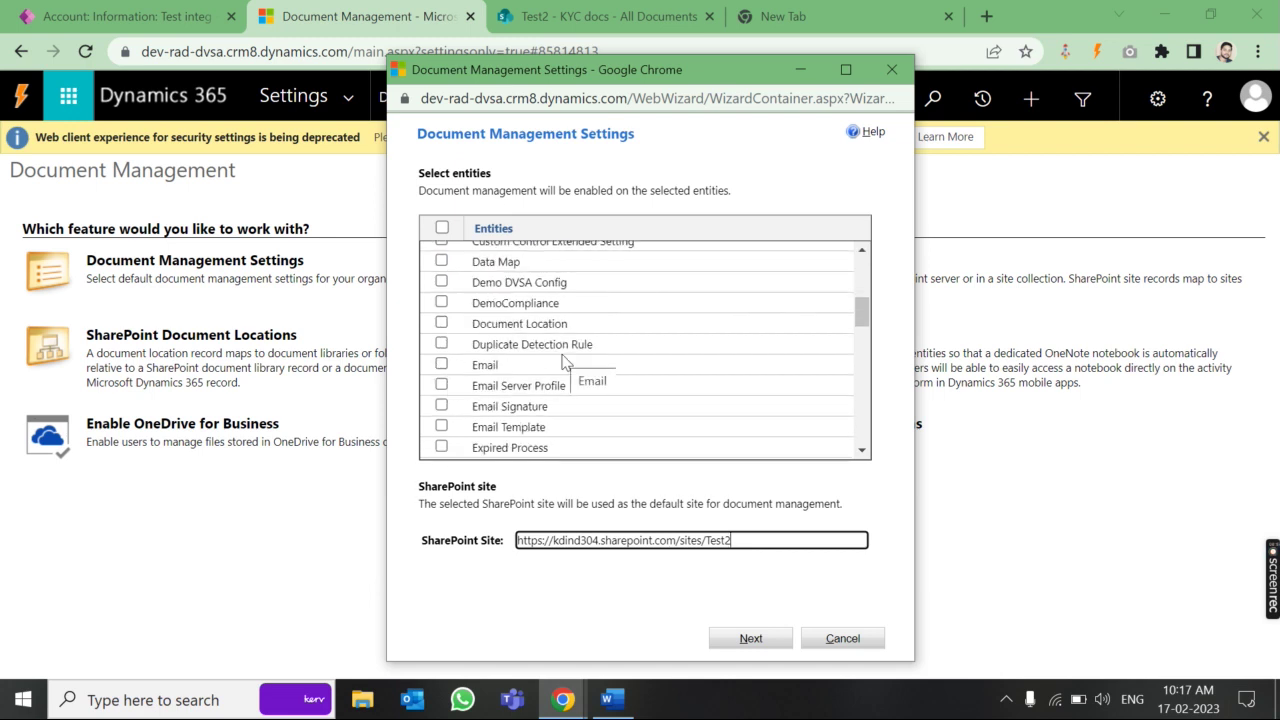
click(441, 344)
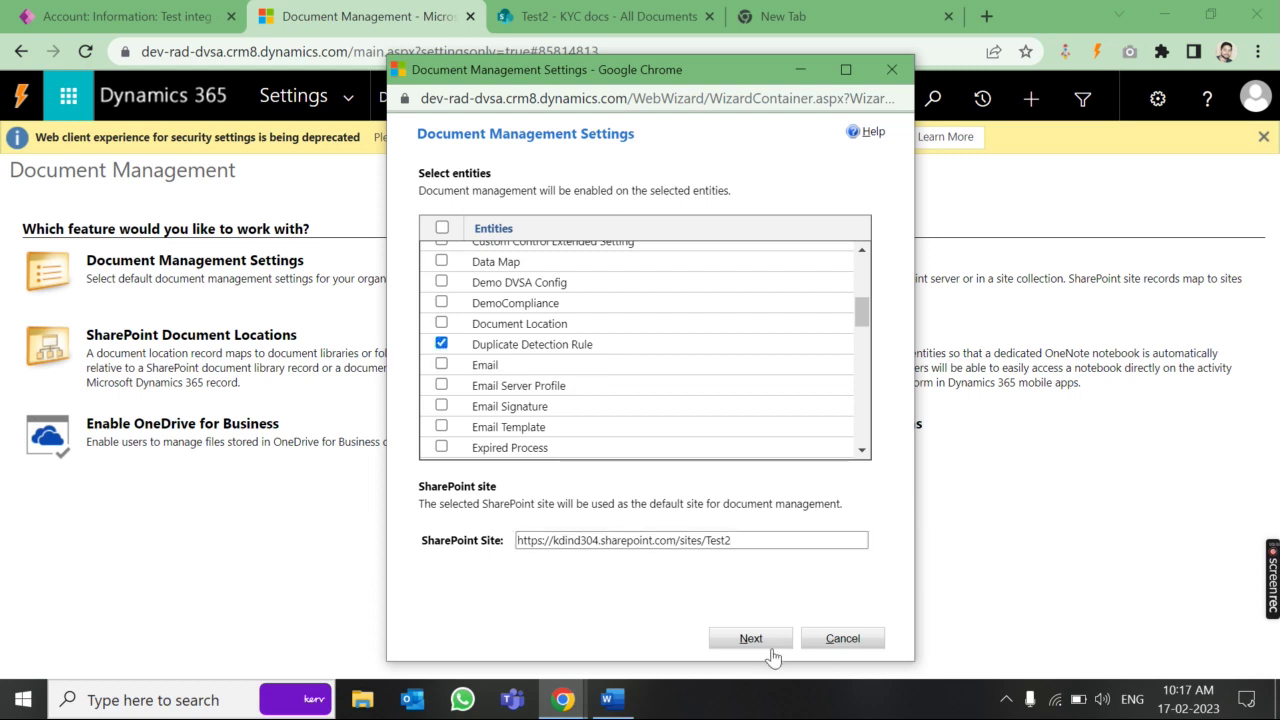